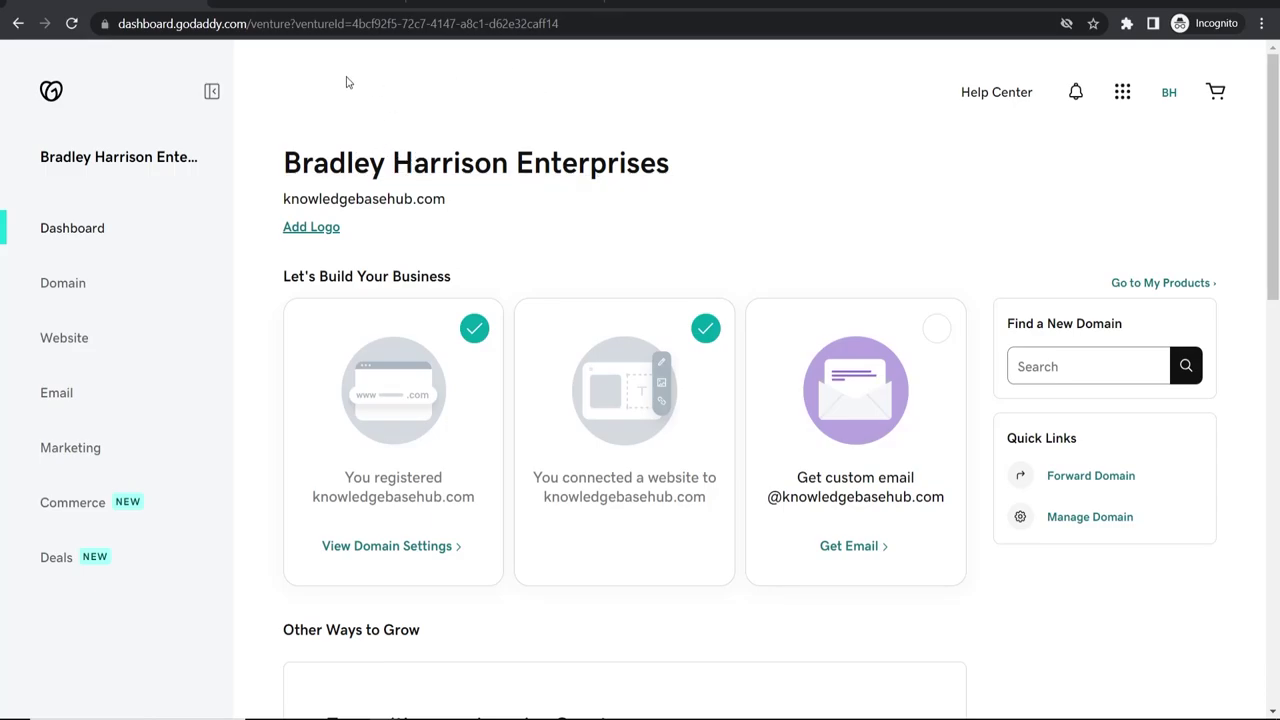
- View the live blog, switch to the Blogger dashboard and check that the KnowledgeBase blog is selected
click(375, 5)
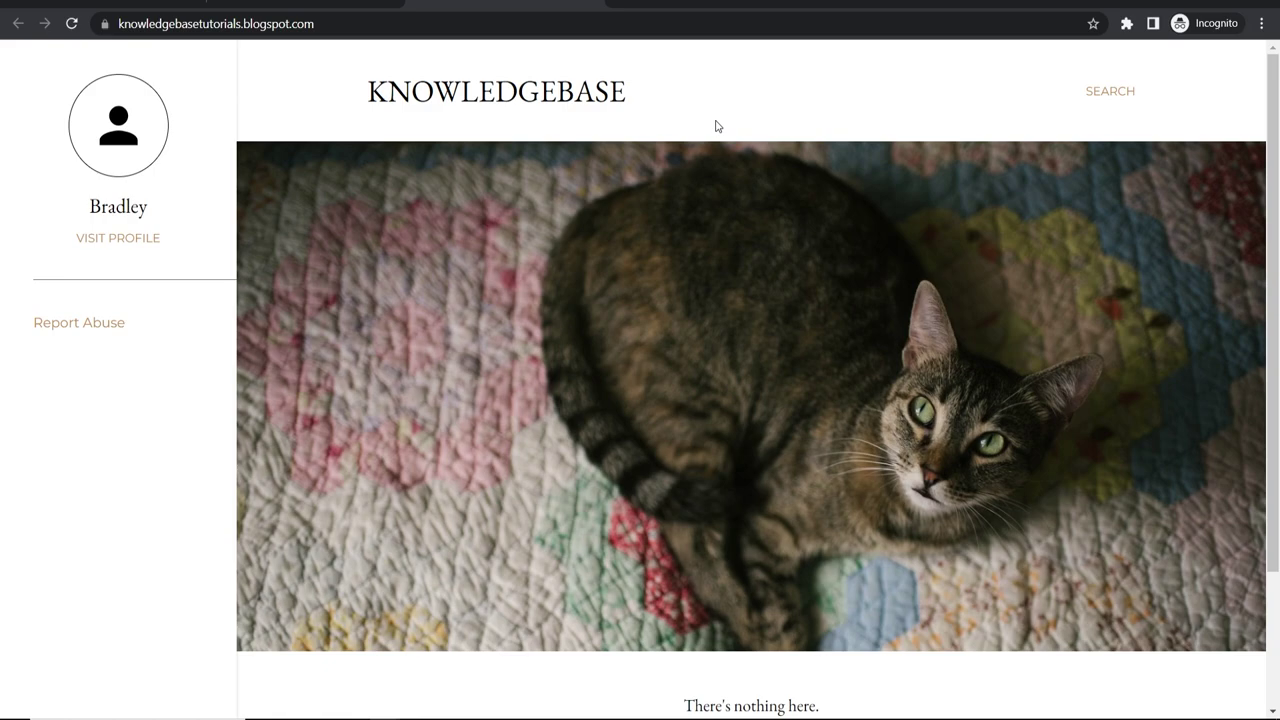
click(343, 4)
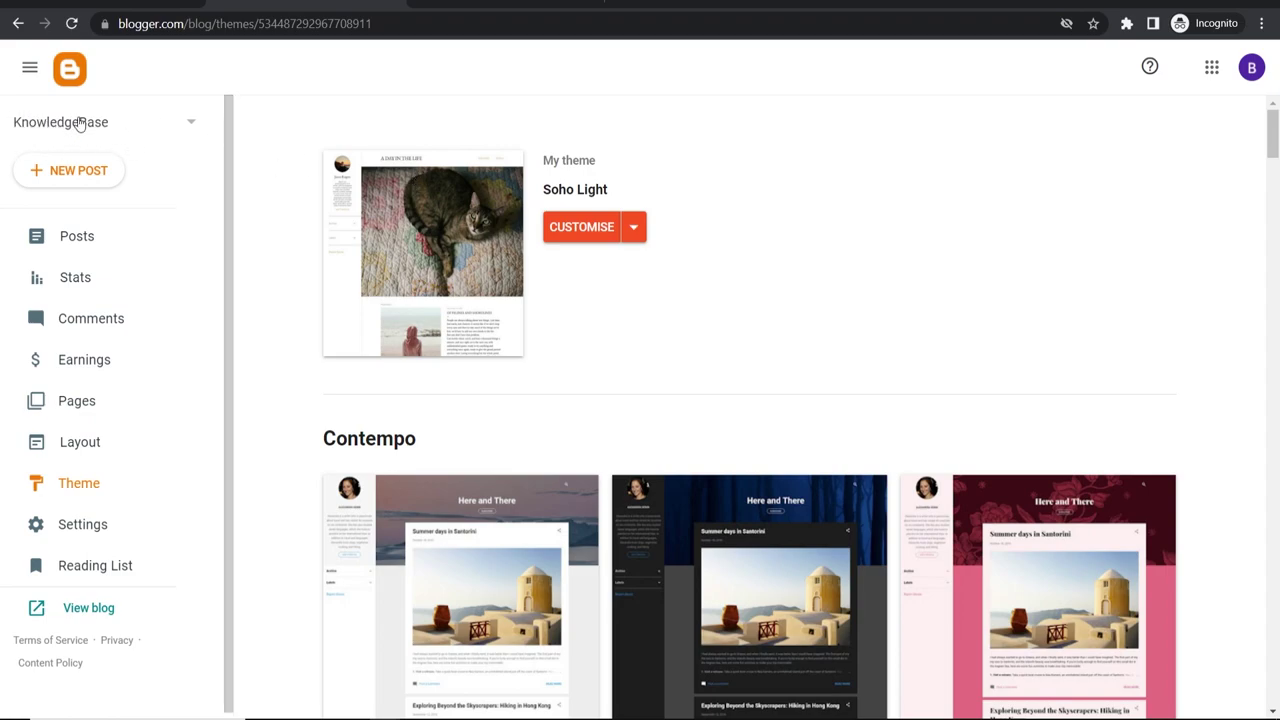
click(188, 124)
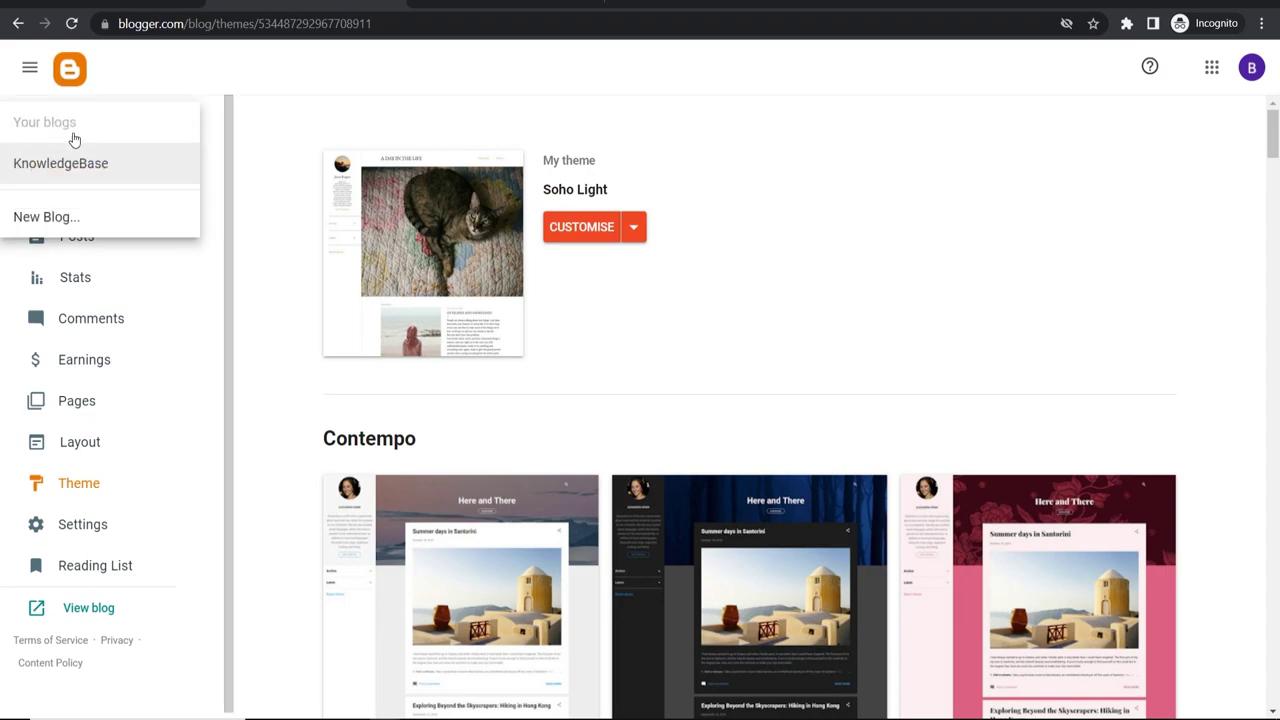
click(281, 92)
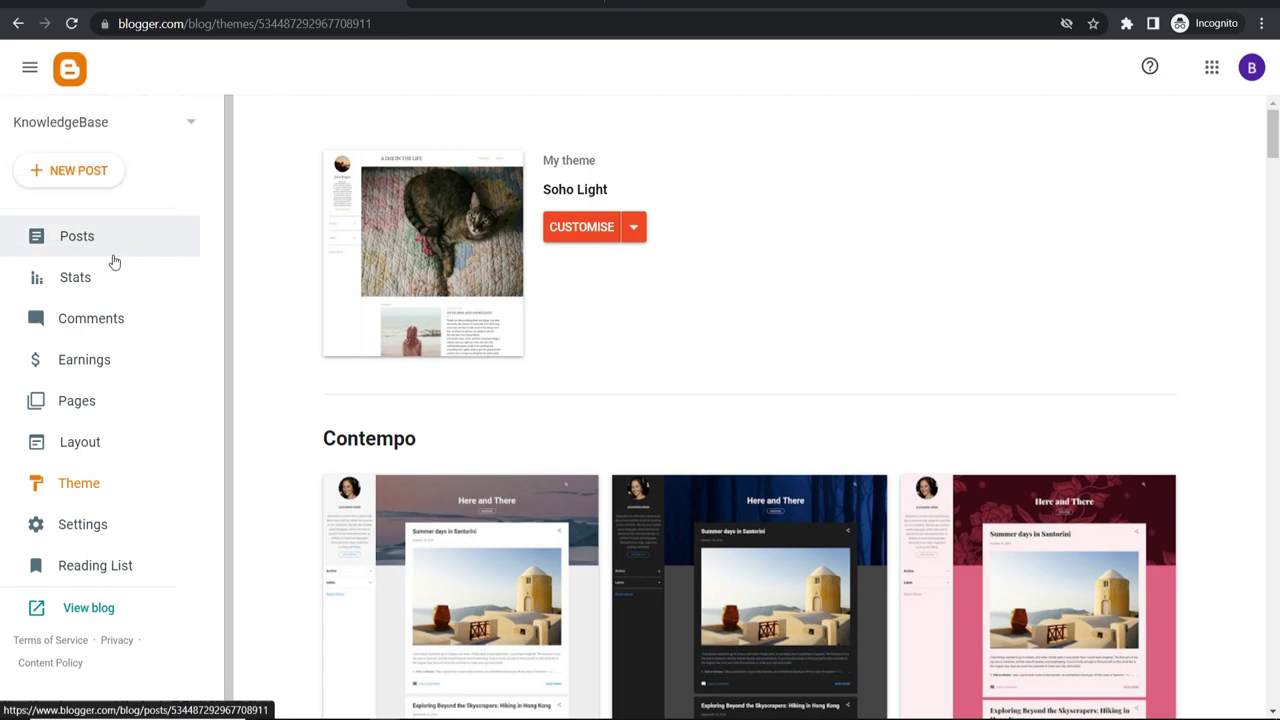
- Open the custom domain entry in the Publishing section of the KnowledgeBase blog's settings
click(65, 527)
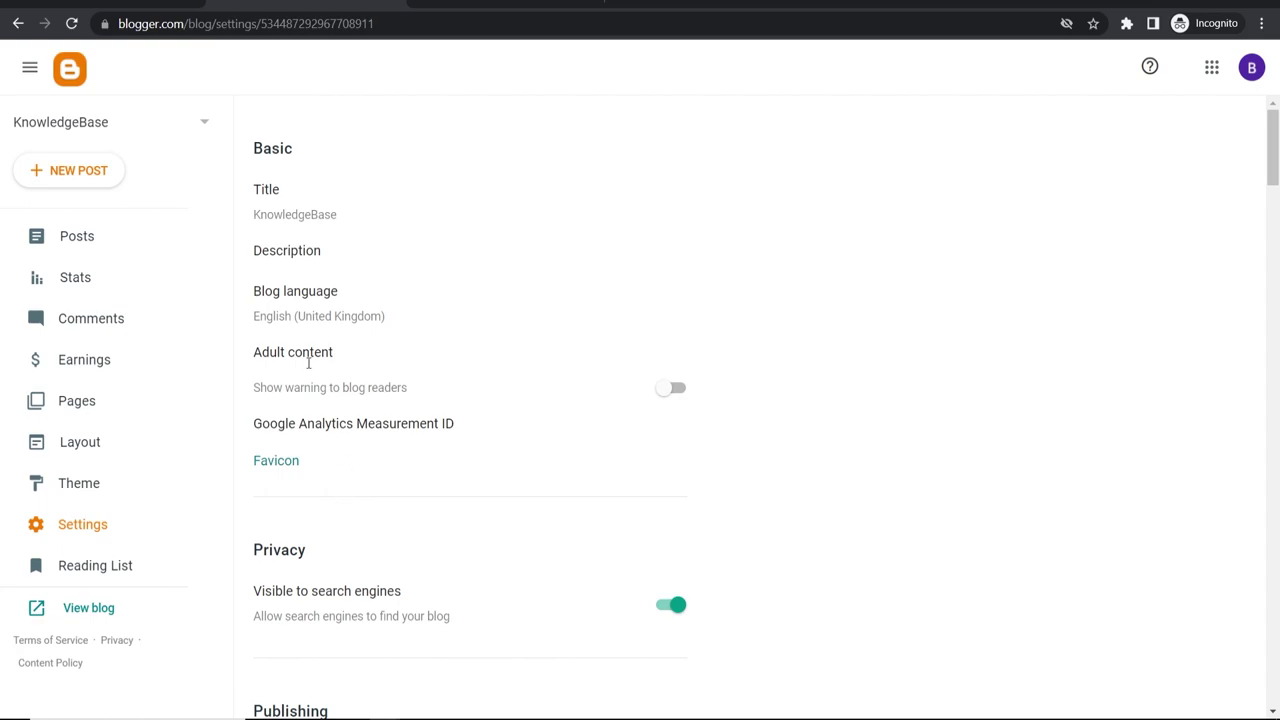
scroll(305, 282, down, 5)
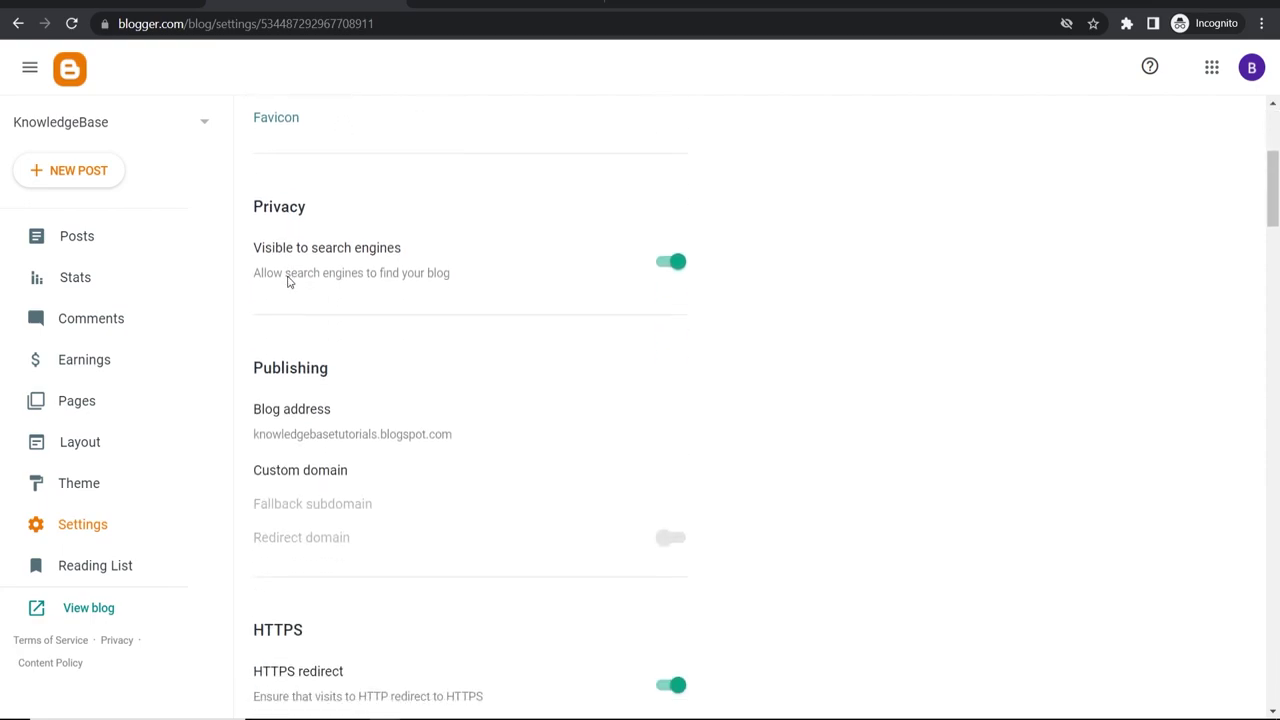
scroll(288, 282, down, 1)
drag(246, 306, 338, 306)
click(337, 300)
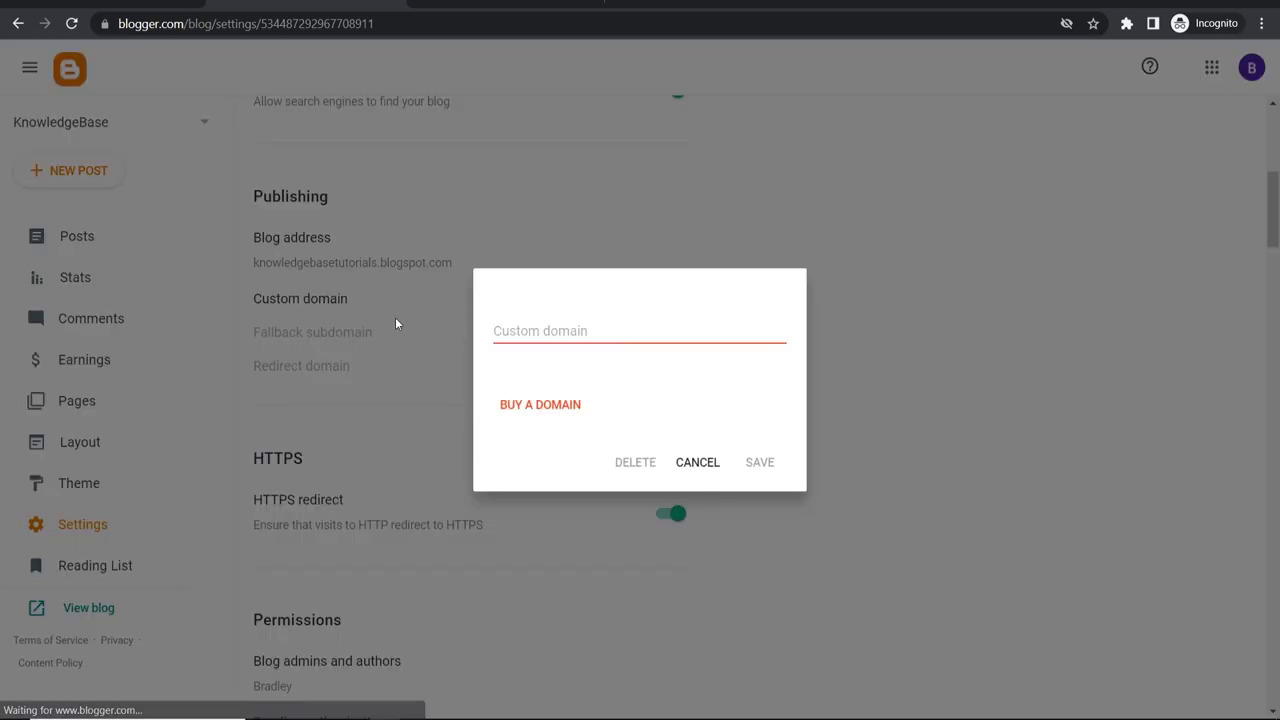
click(517, 337)
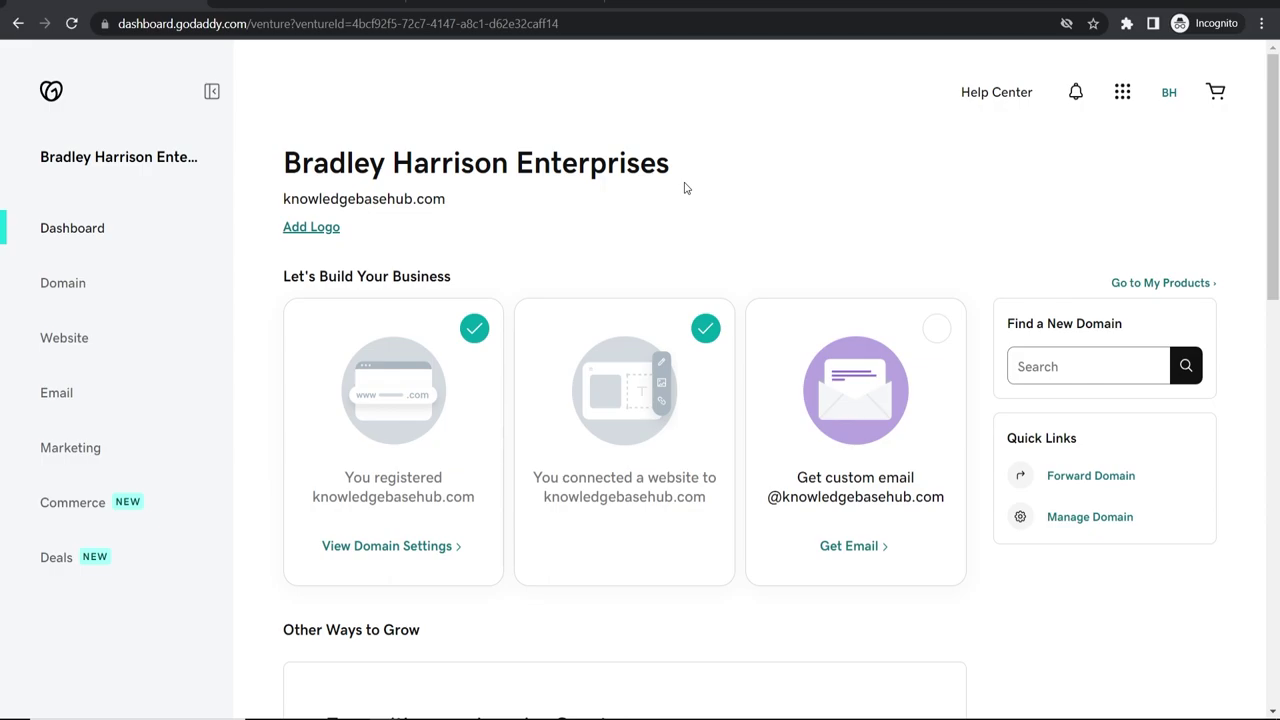
- In GoDaddy, open DNS management for knowledgebasehub.com and copy the domain name
click(72, 282)
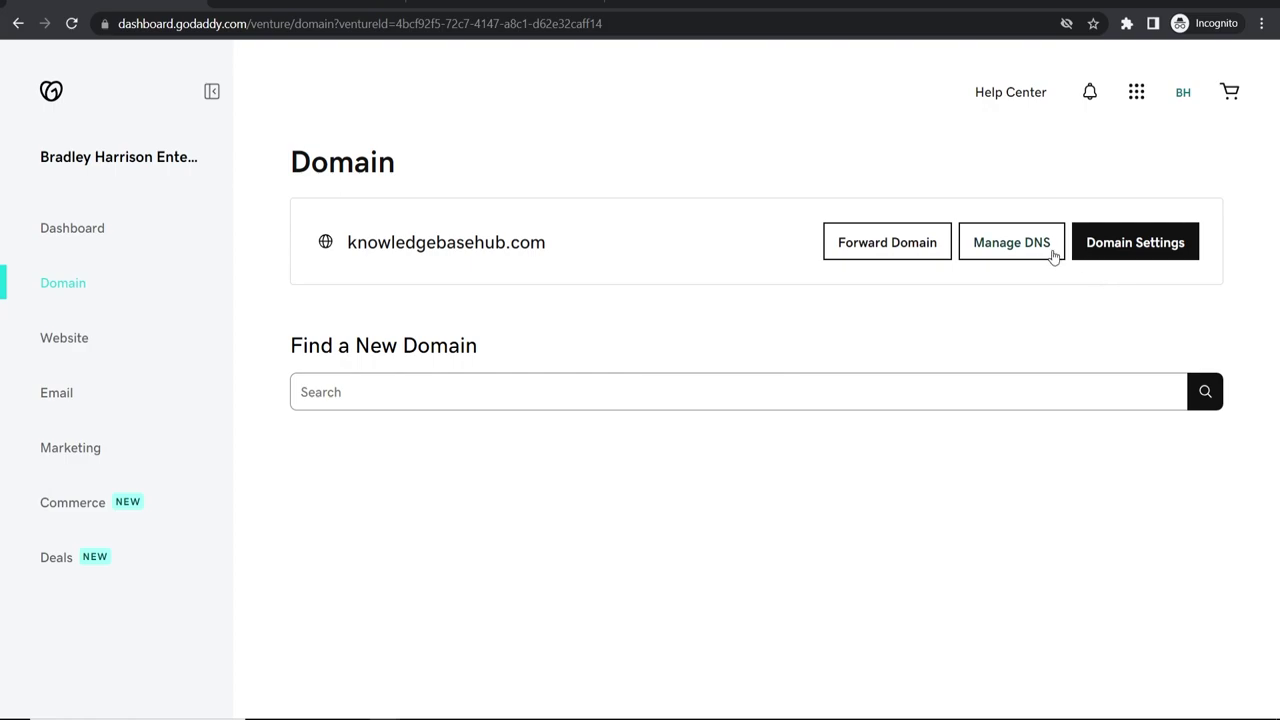
click(1016, 245)
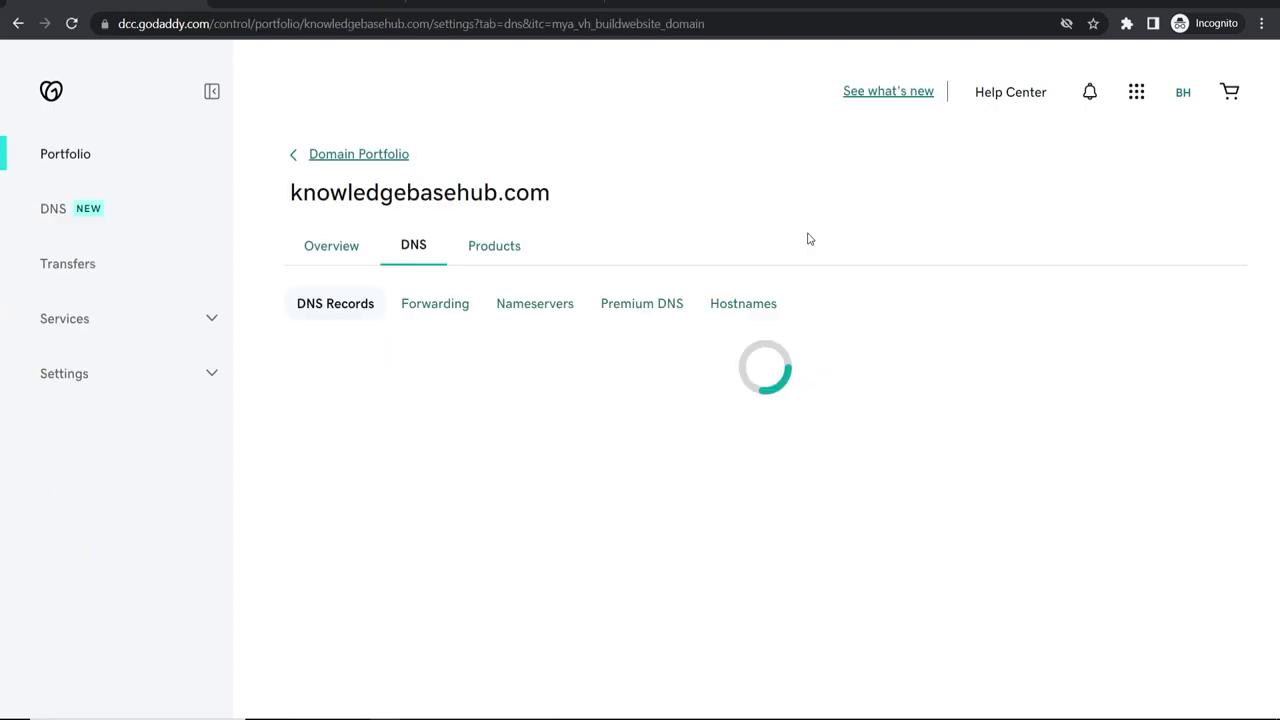
drag(556, 197, 287, 200)
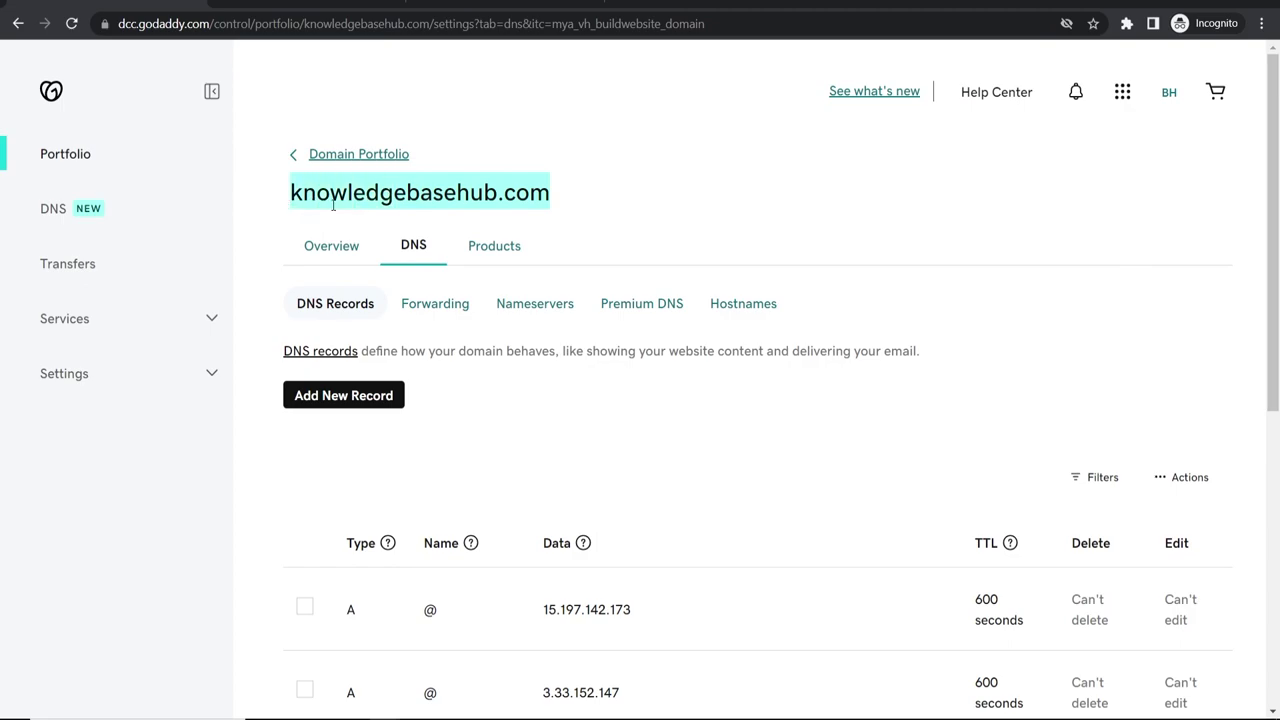
right_click(333, 205)
click(363, 214)
click(503, 5)
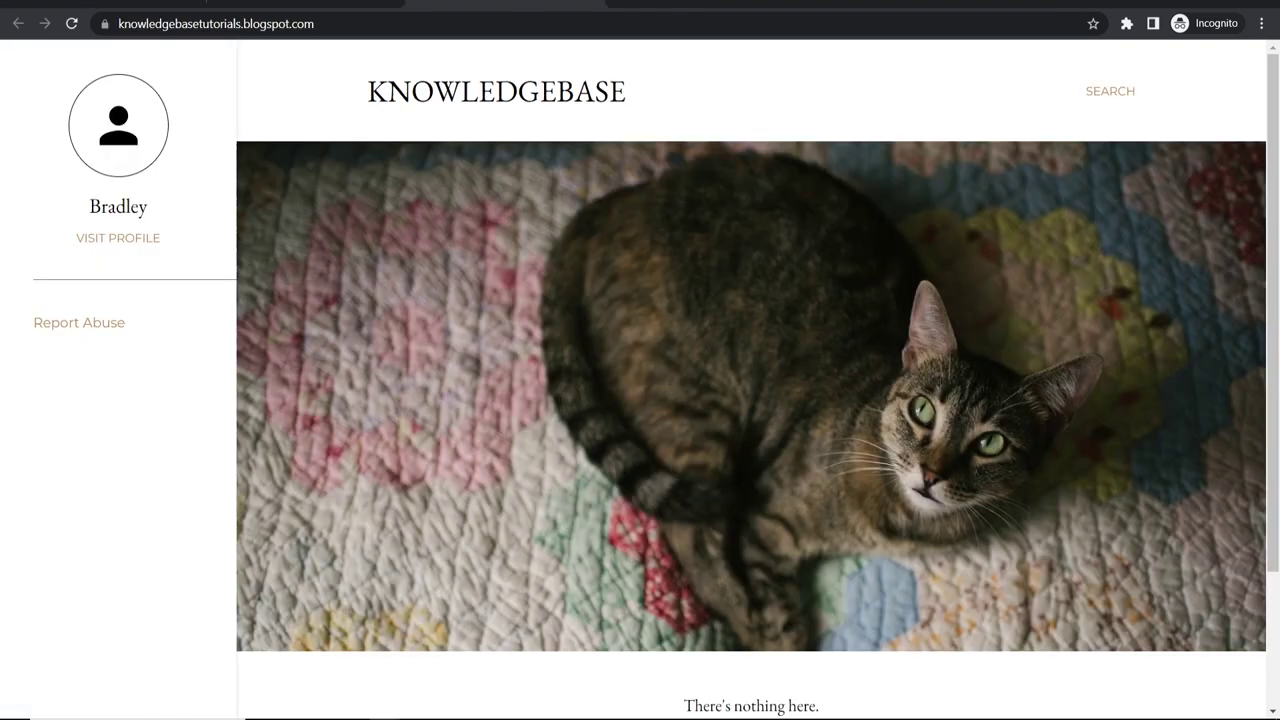
click(310, 5)
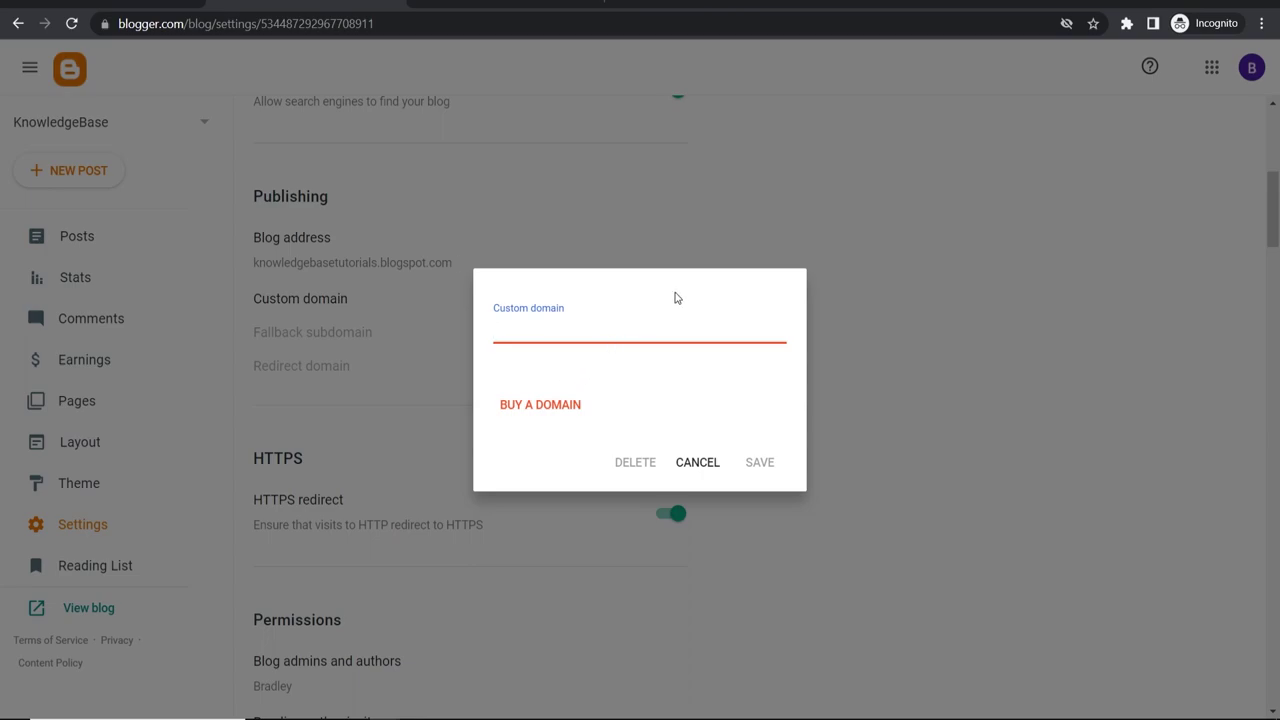
text(www.)
key(ctrl+v)
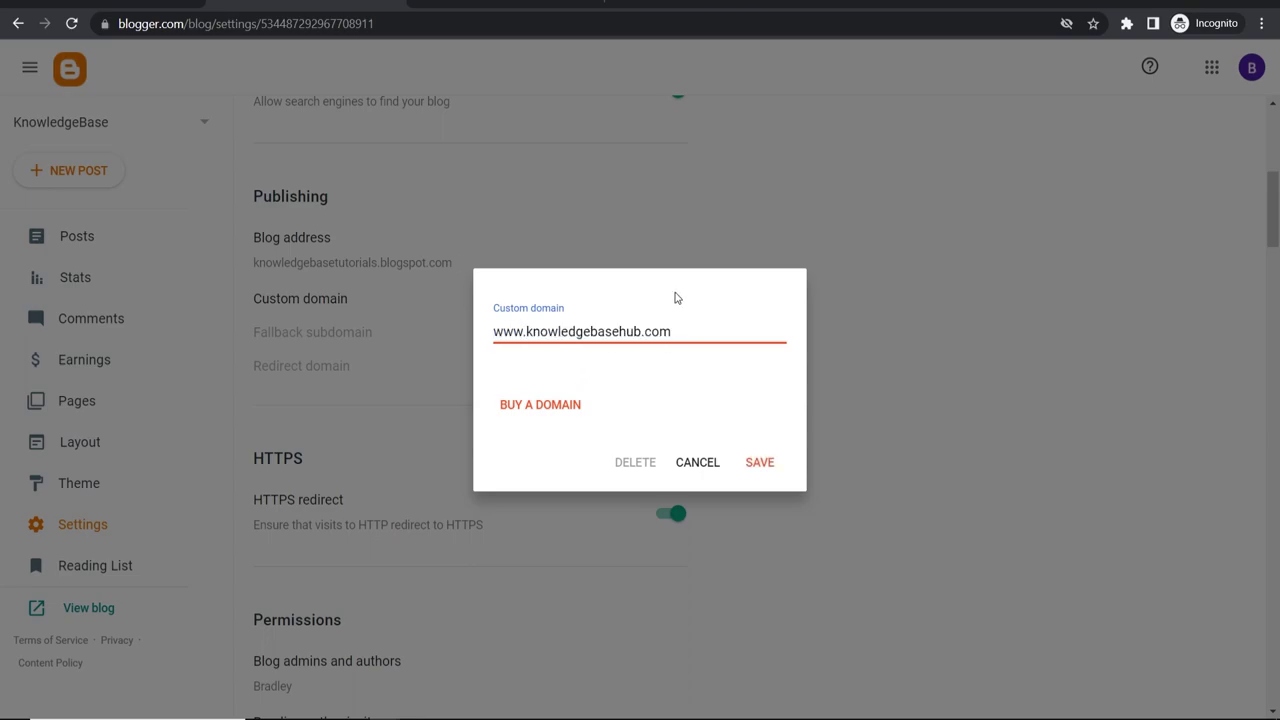
click(766, 469)
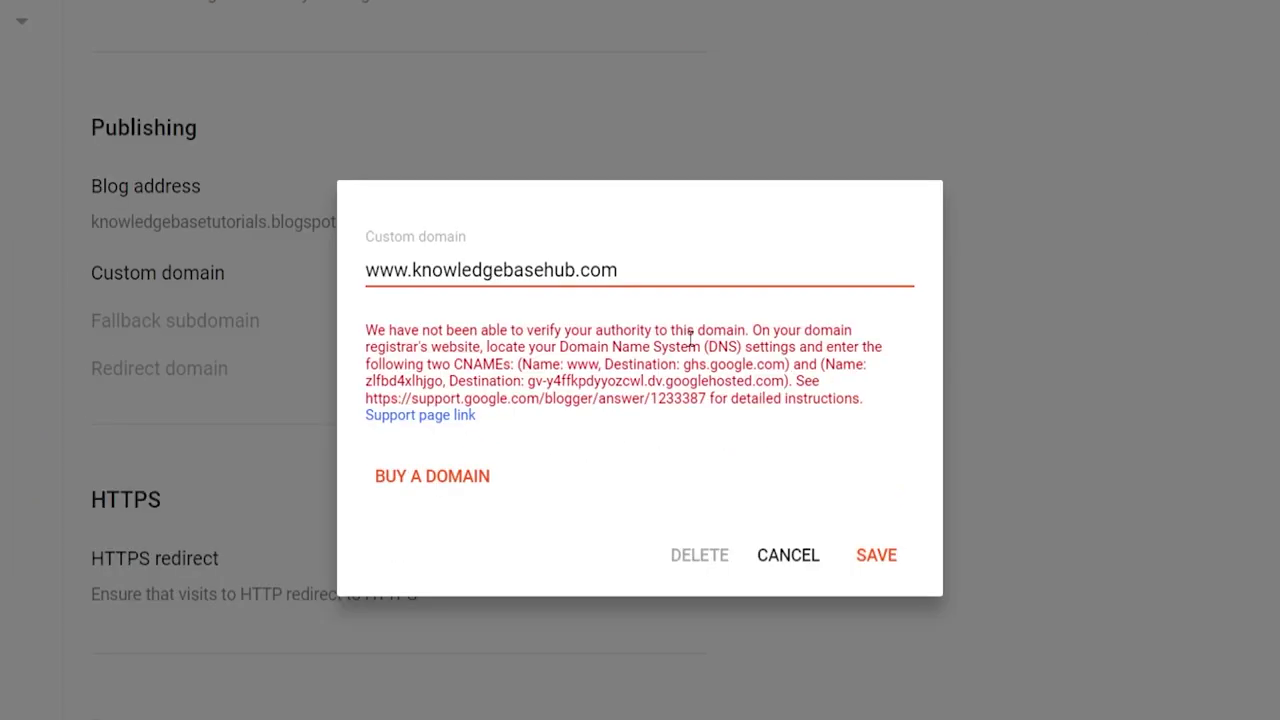
drag(366, 330, 750, 333)
click(769, 310)
drag(429, 364, 512, 364)
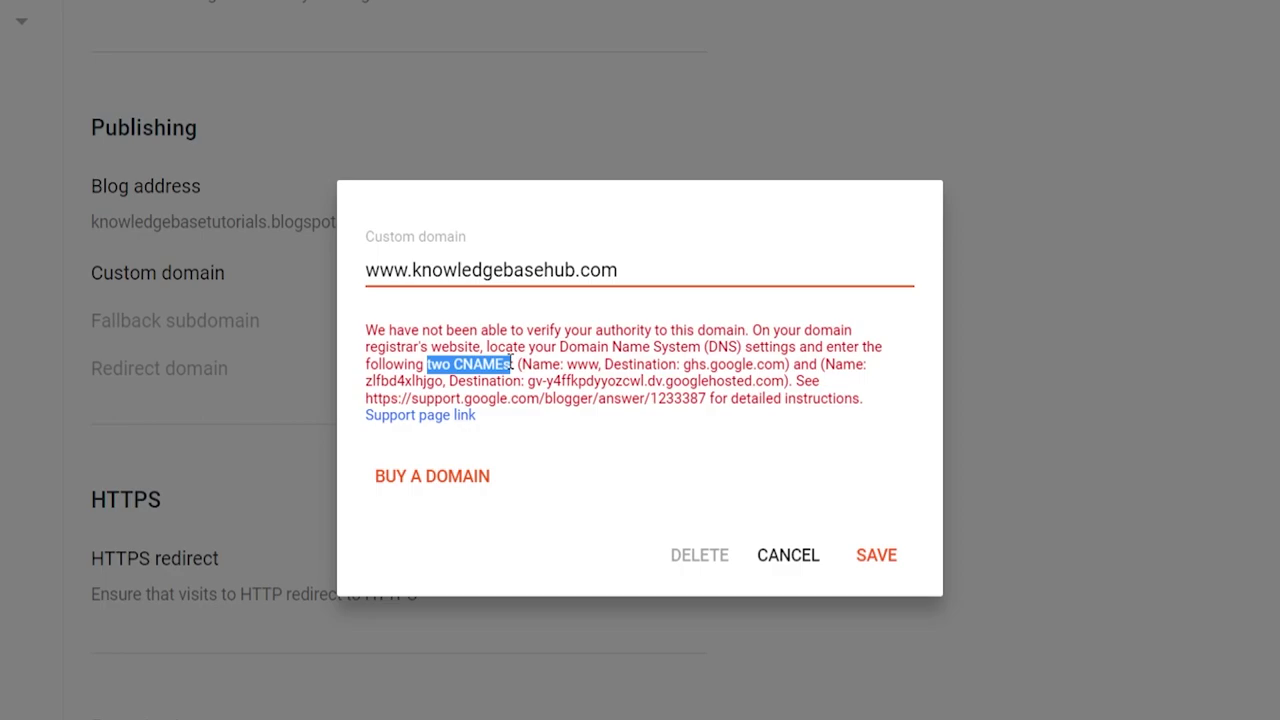
click(513, 366)
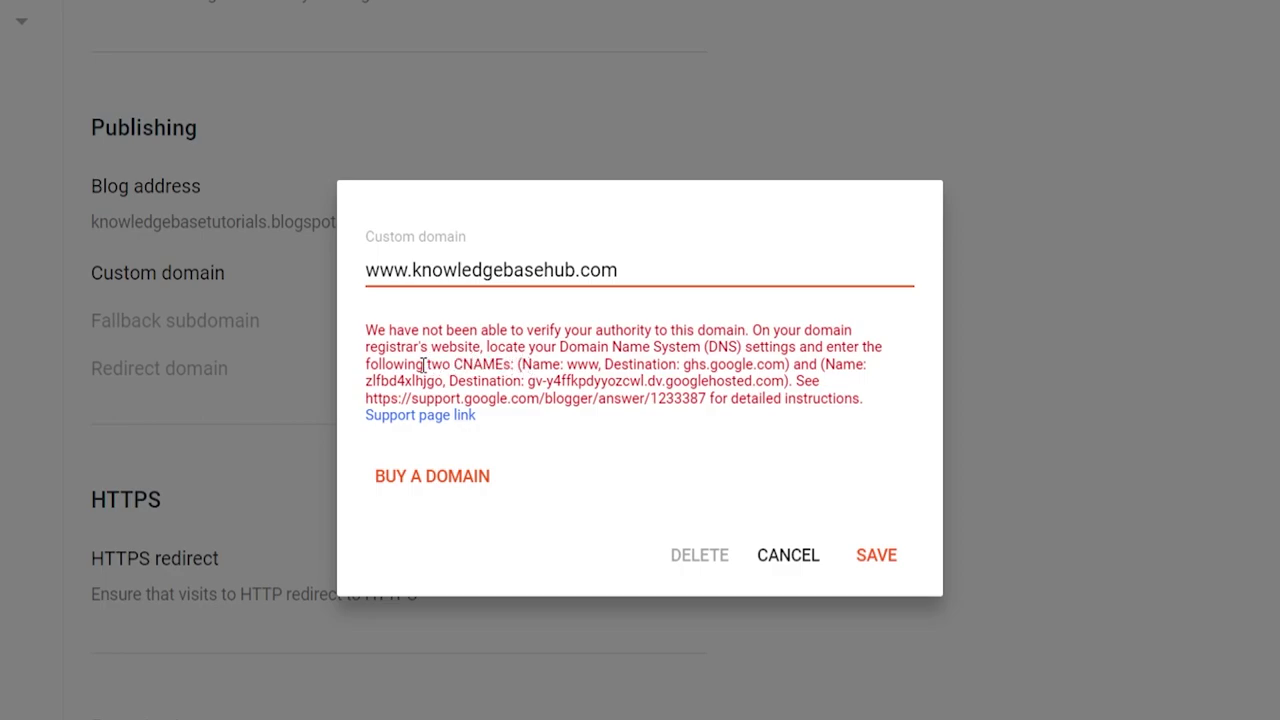
drag(427, 364, 598, 364)
click(525, 364)
click(573, 364)
right_click(578, 365)
click(605, 383)
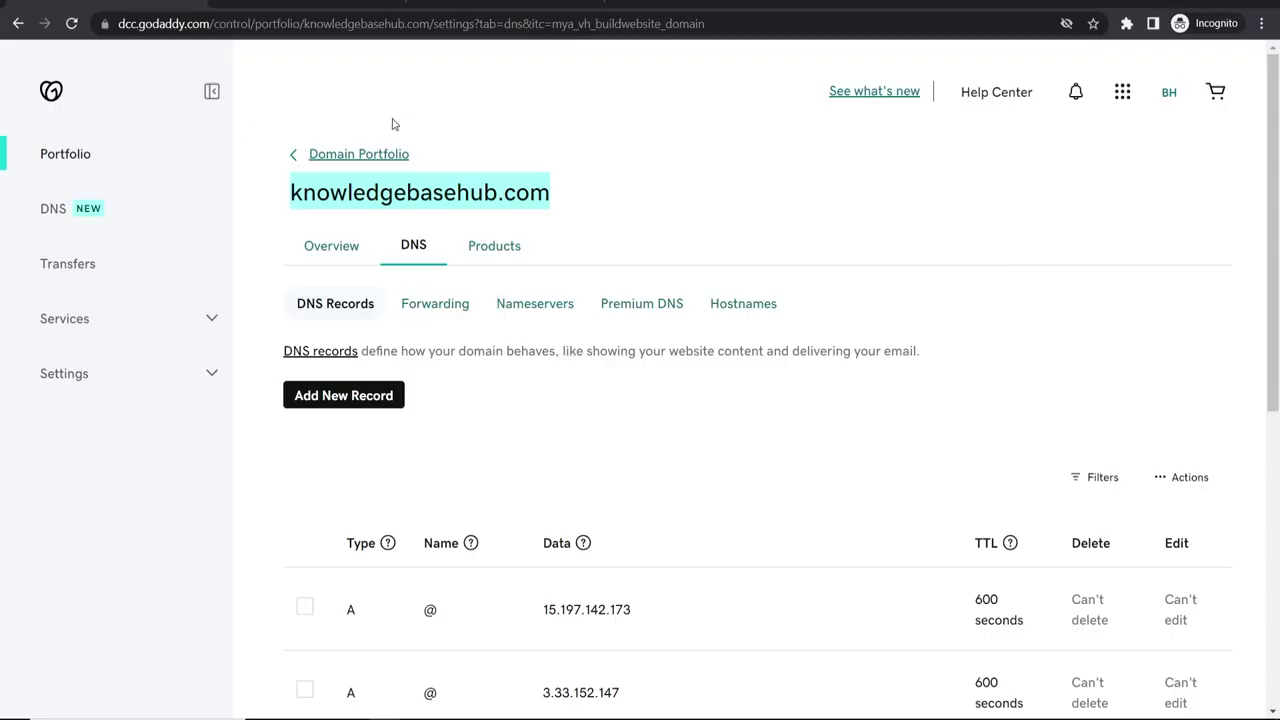
click(515, 128)
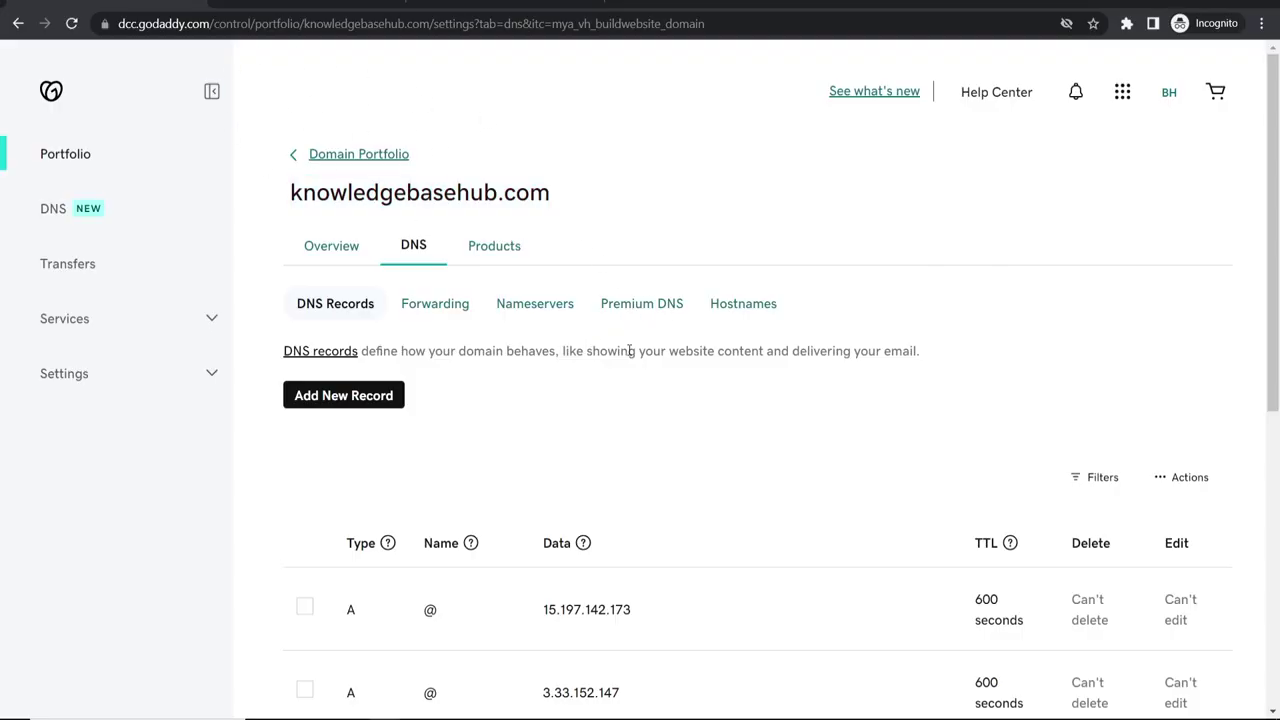
scroll(626, 358, down, 4)
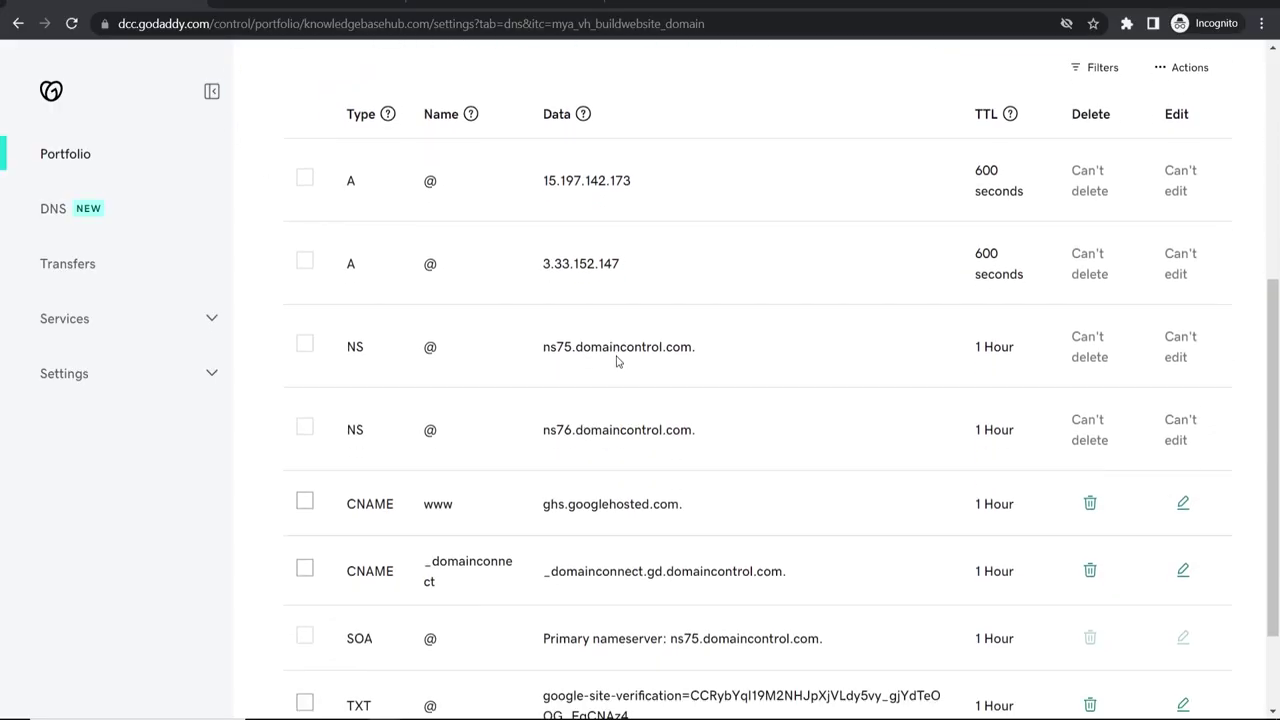
scroll(600, 390, down, 1)
scroll(587, 422, up, 4)
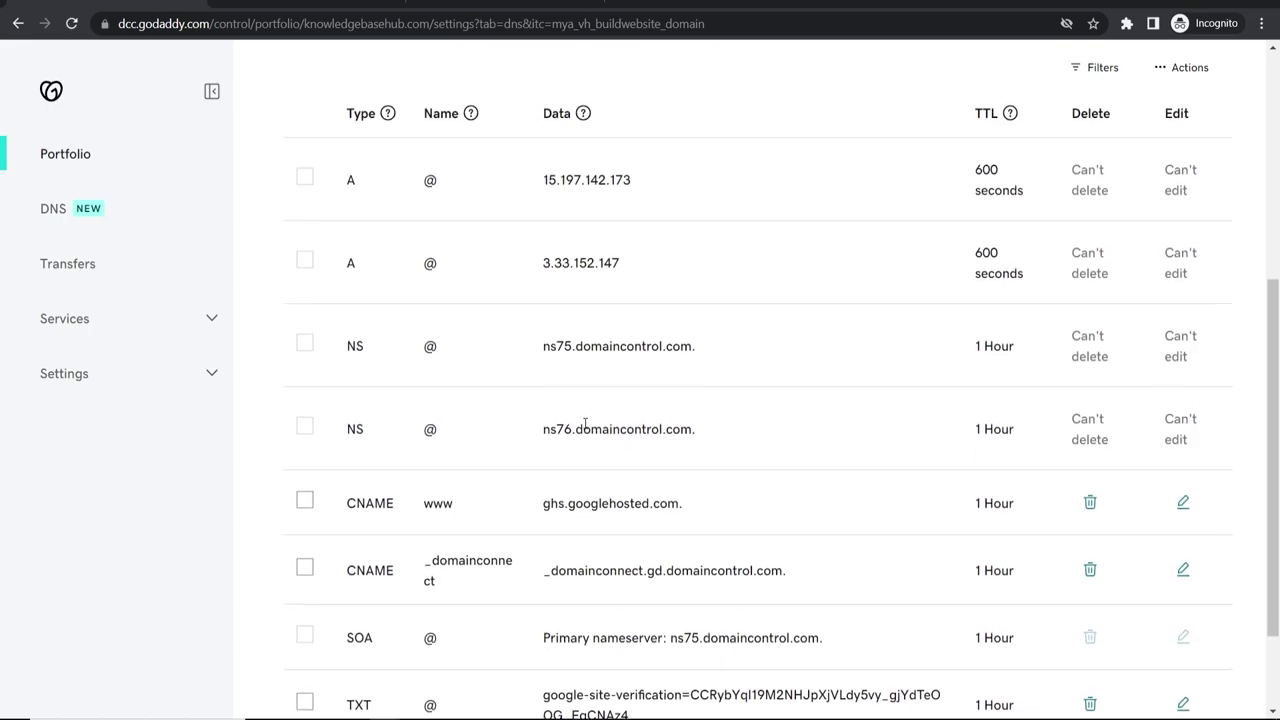
scroll(586, 425, down, 3)
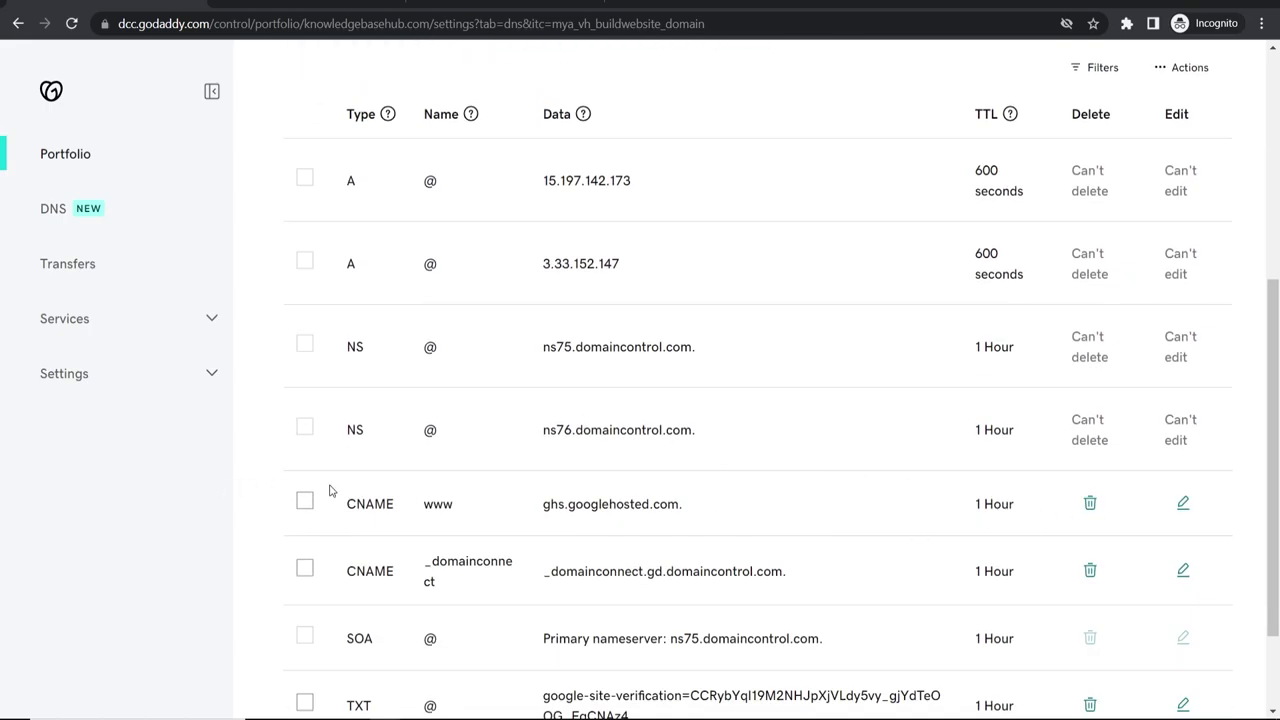
drag(349, 505, 391, 504)
click(489, 520)
click(1090, 503)
click(263, 417)
- Delete the CNAME record named _domainconnect from the DNS records
scroll(867, 485, down, 3)
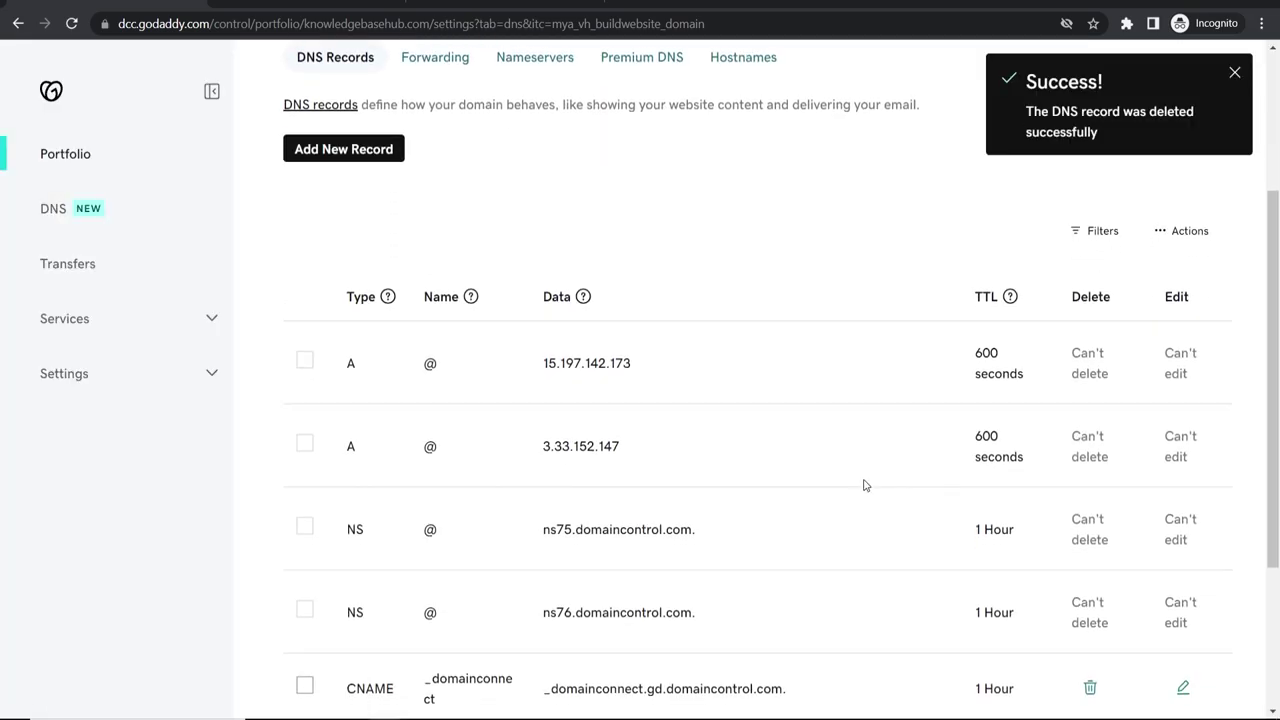
drag(340, 455, 398, 440)
click(395, 445)
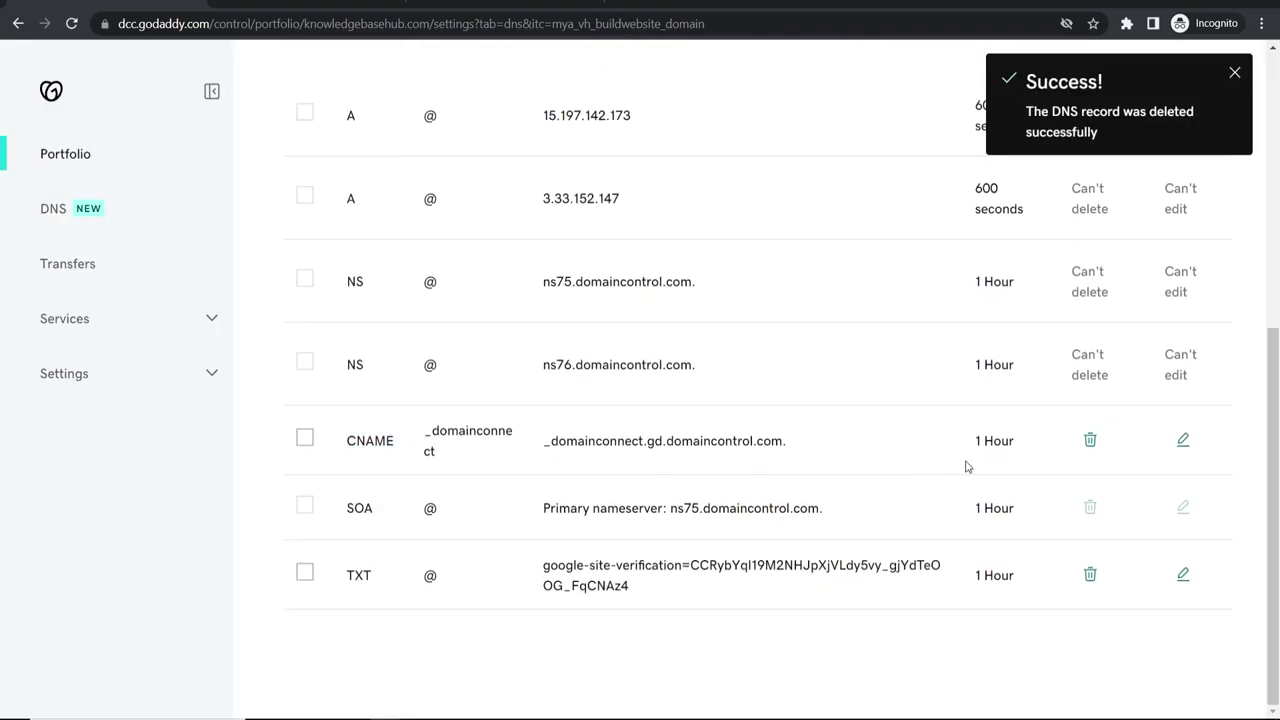
click(1090, 440)
click(263, 417)
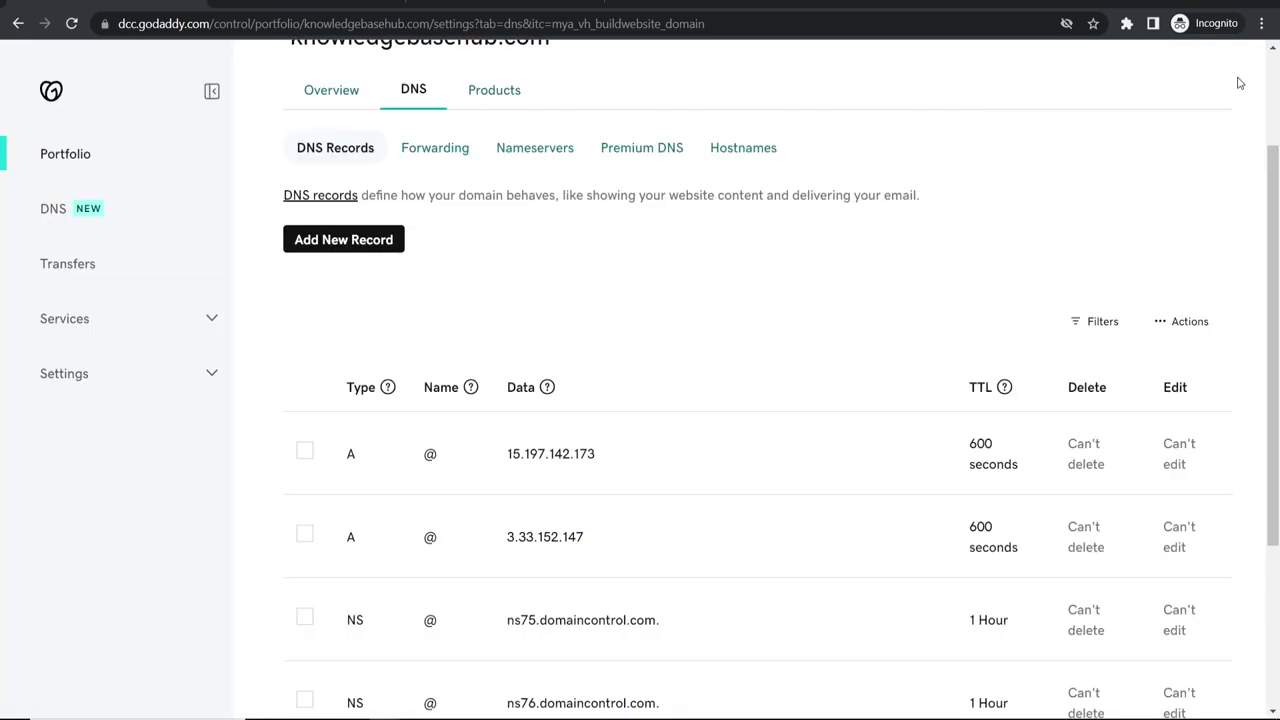
- Start a new DNS record of type CNAME and paste www as its name
click(340, 240)
click(376, 352)
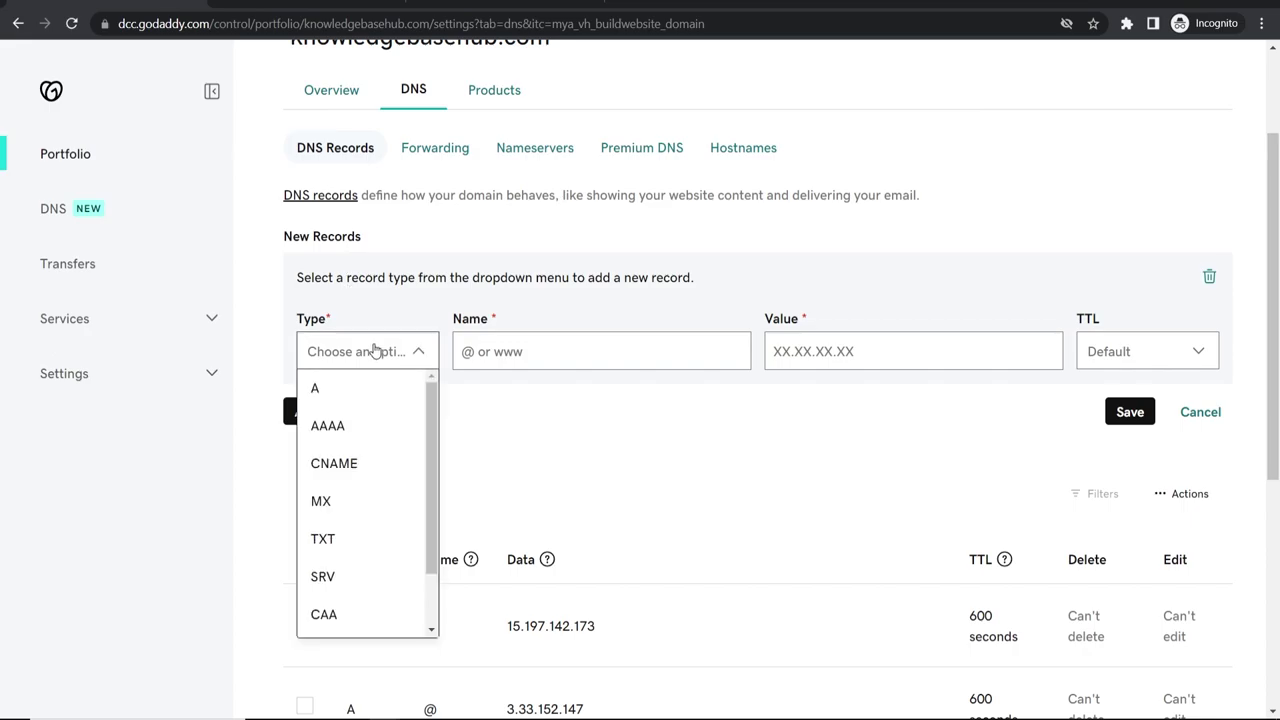
click(346, 463)
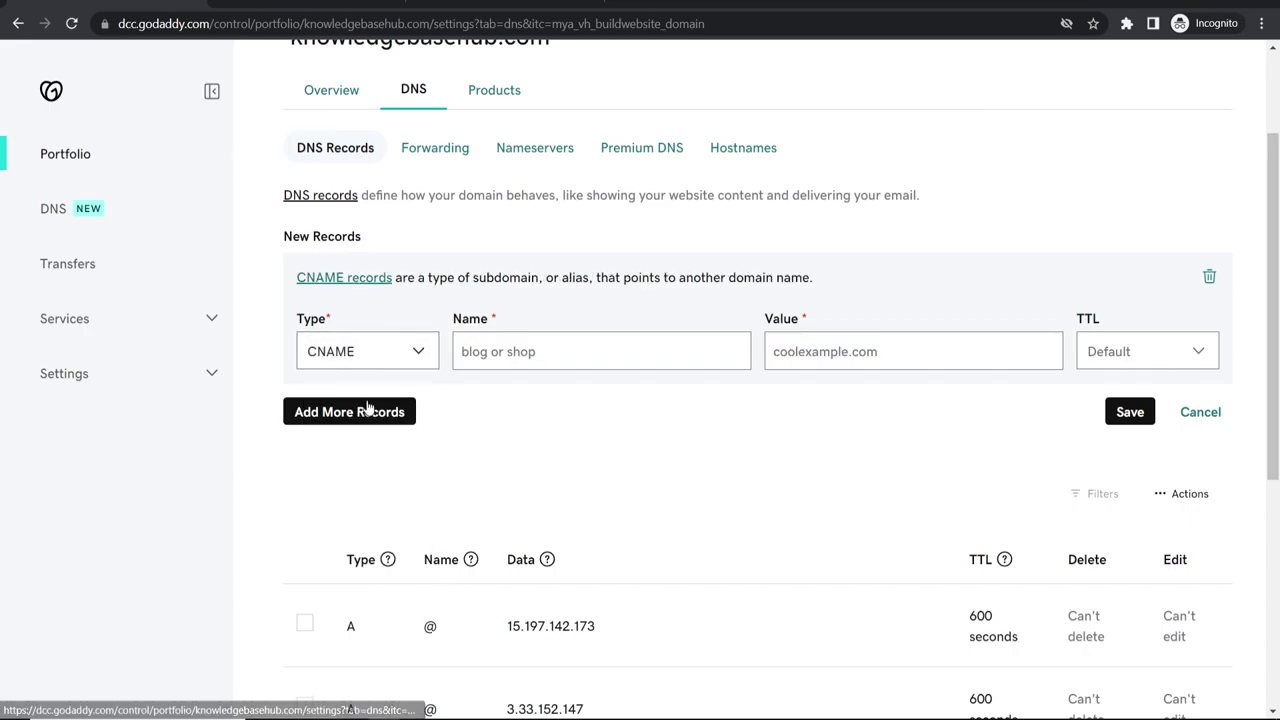
right_click(555, 346)
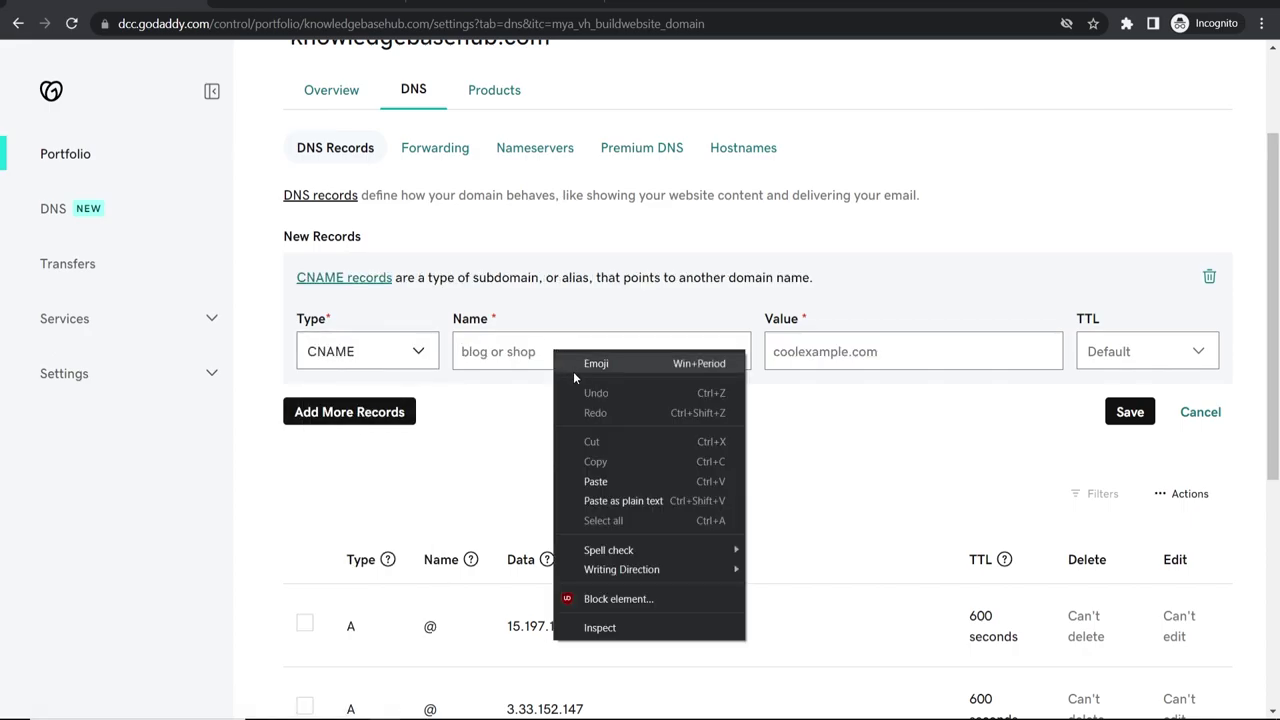
click(590, 487)
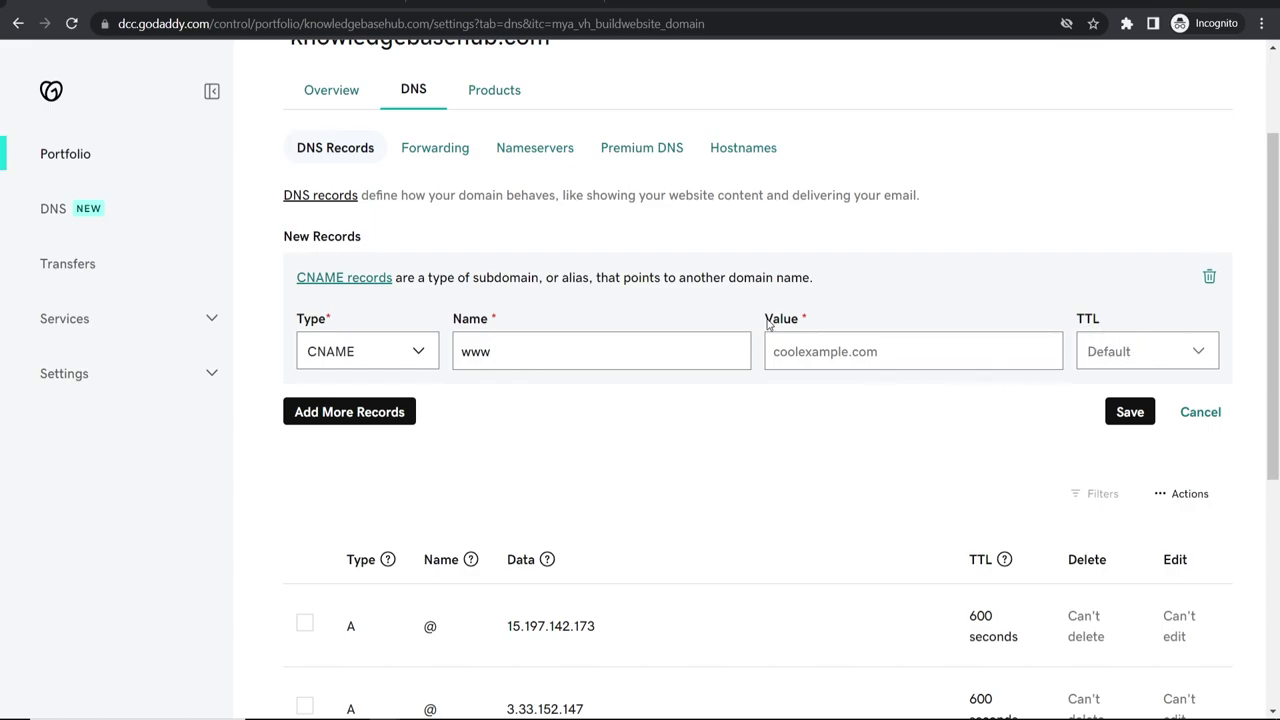
- Switch to Blogger and copy the first CNAME's destination, ghs.google.com, from the custom domain message
drag(766, 322, 820, 318)
click(820, 318)
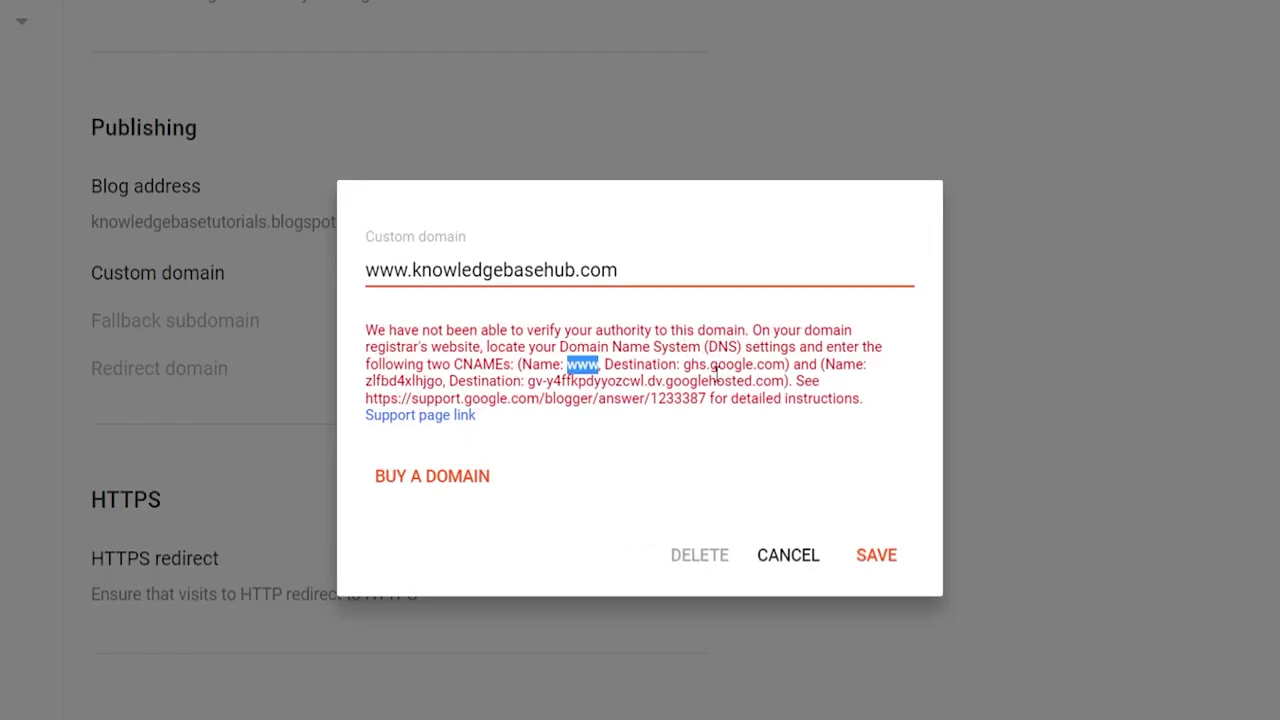
drag(603, 364, 681, 364)
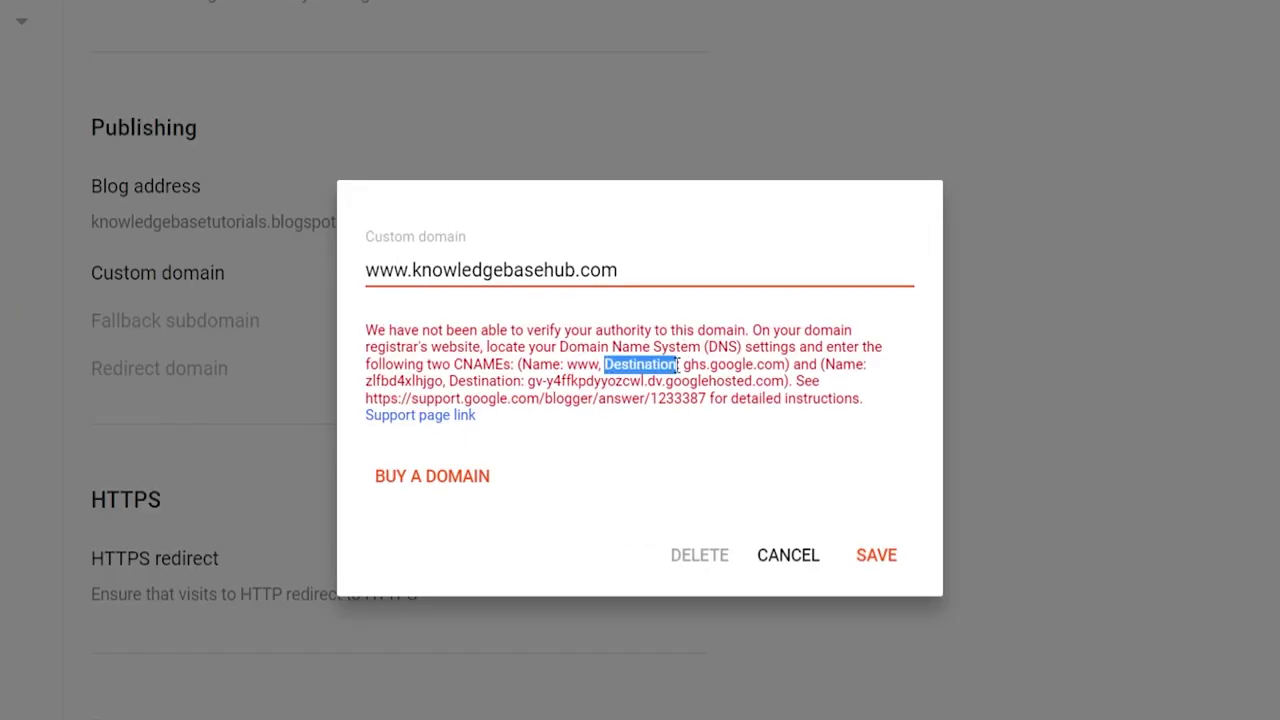
click(681, 364)
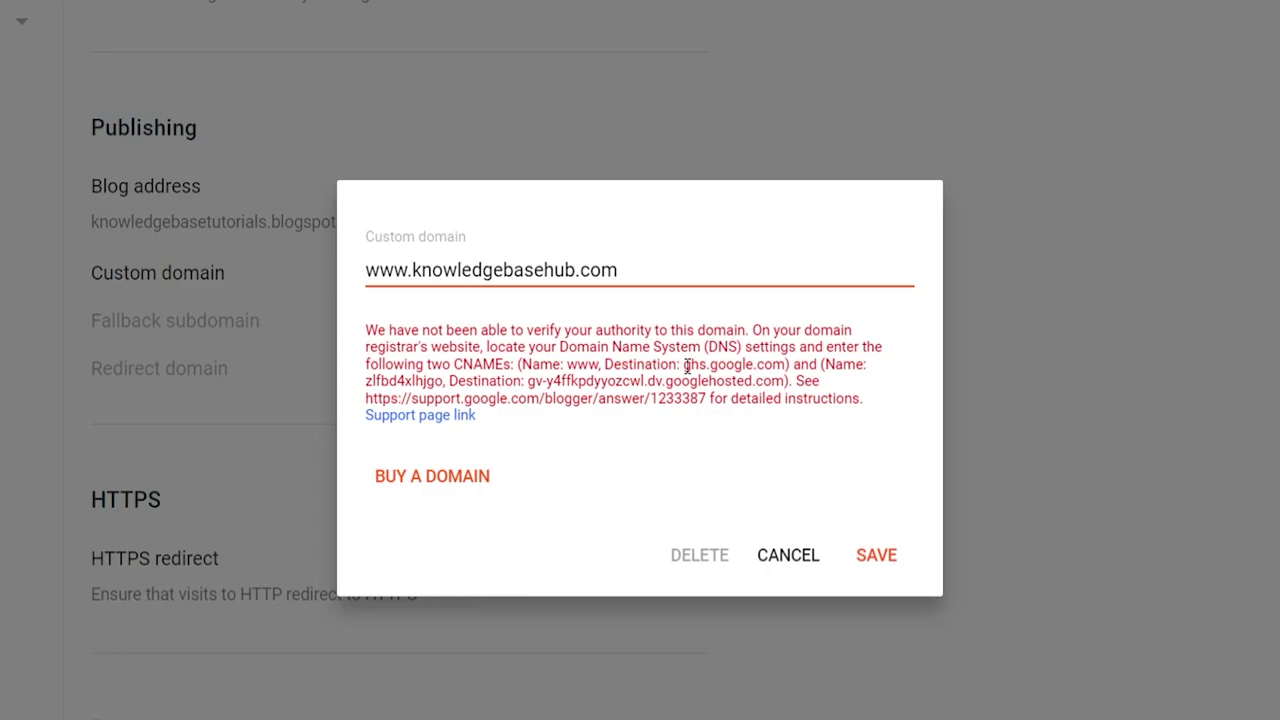
drag(686, 364, 787, 364)
right_click(748, 368)
click(780, 381)
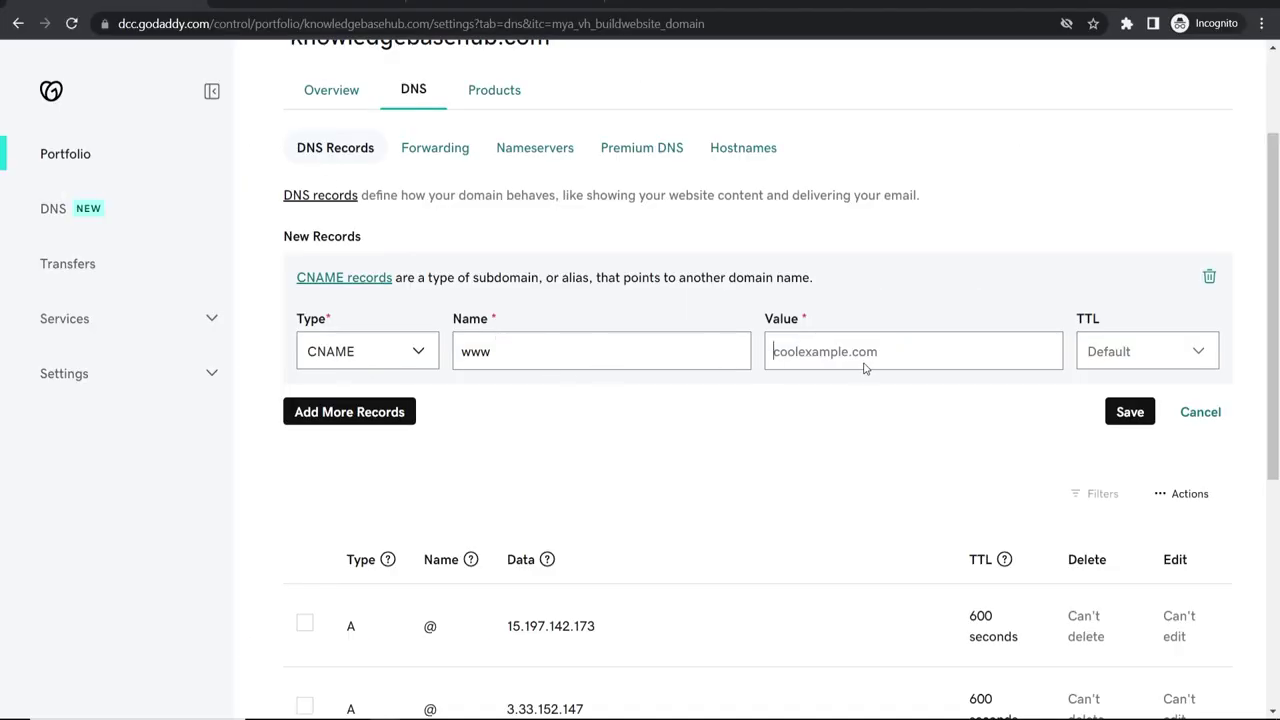
- In GoDaddy, paste ghs.google.com as the value of the new www CNAME record and save the record
right_click(866, 356)
click(916, 490)
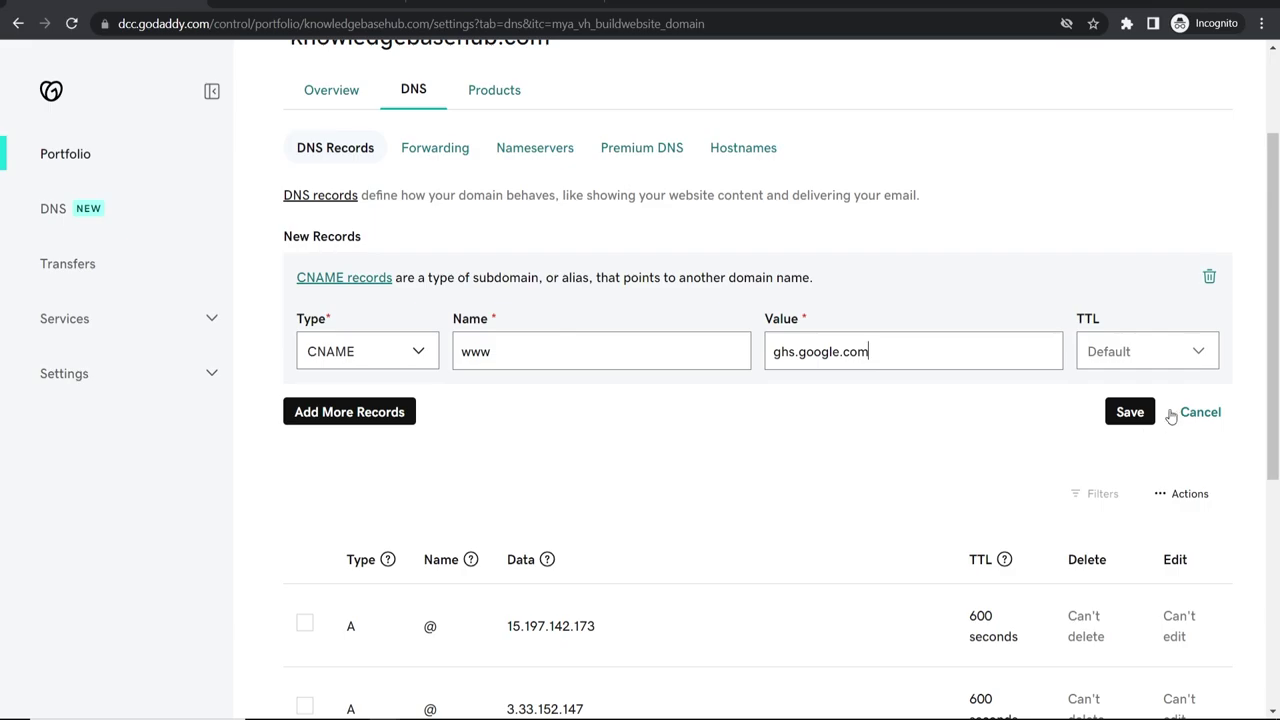
click(1130, 412)
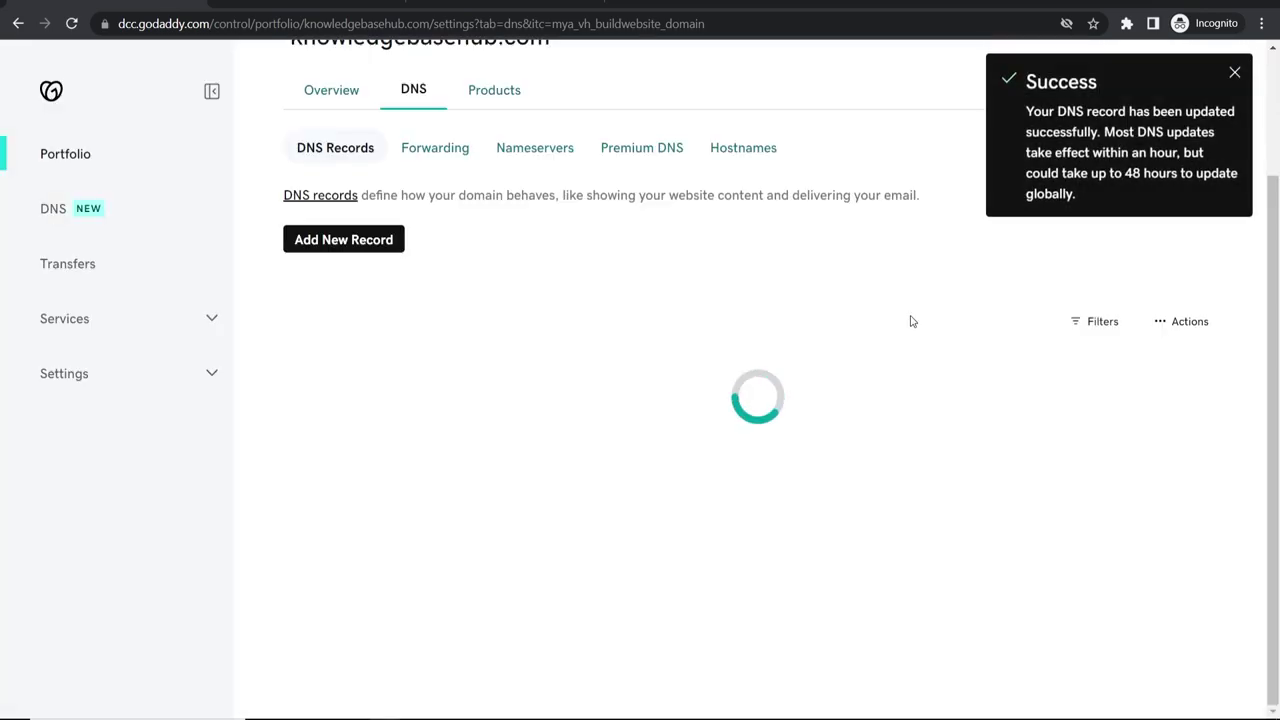
- Start another new DNS record of type CNAME for knowledgebasehub.com
click(334, 243)
click(334, 352)
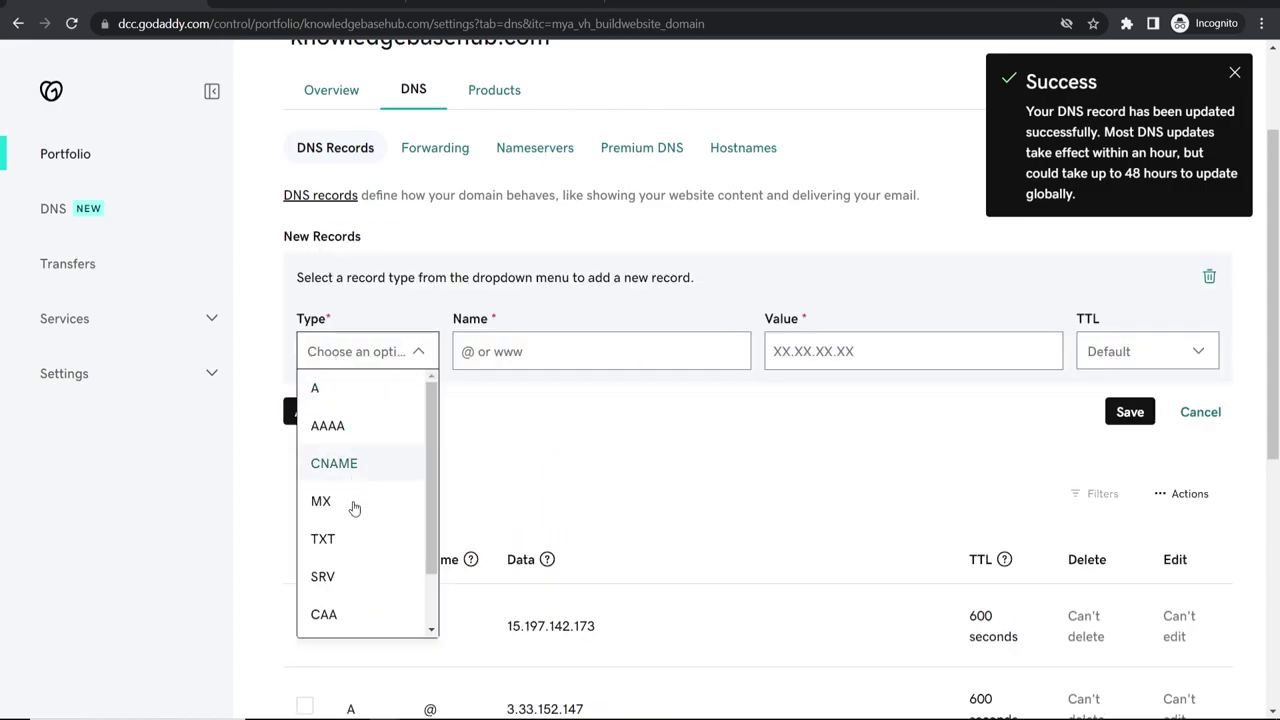
click(331, 470)
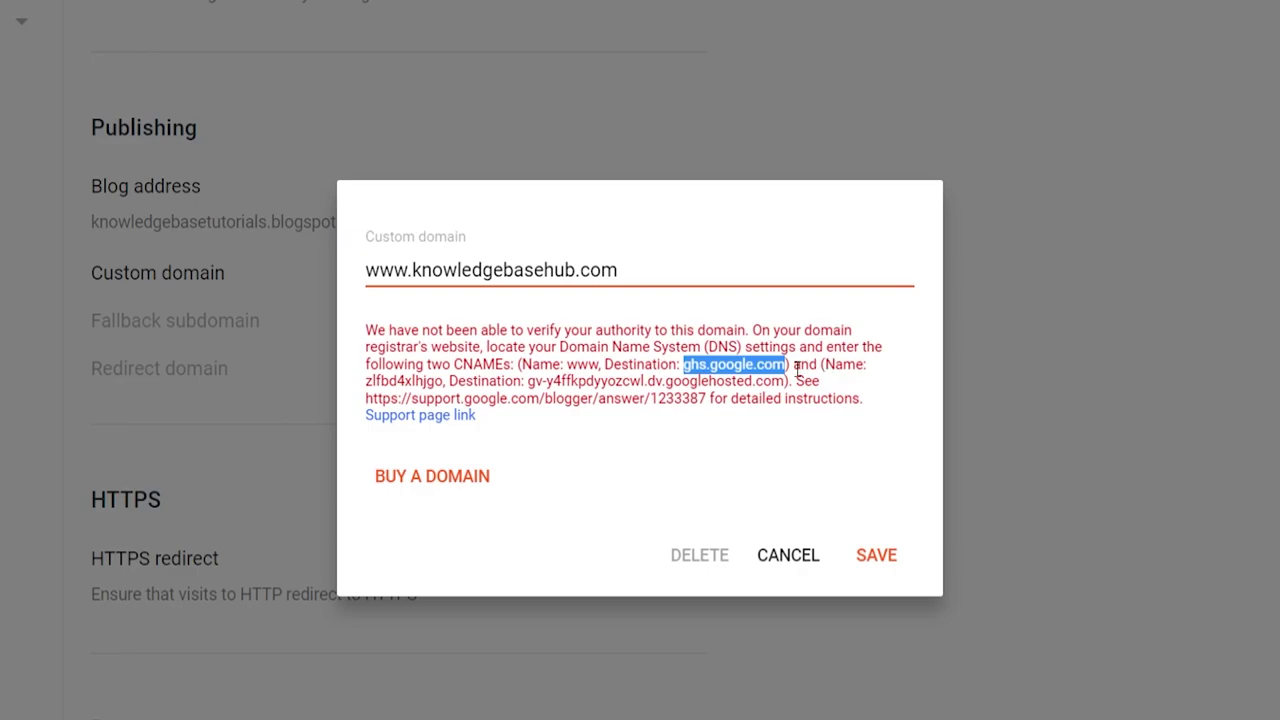
- Copy the second CNAME's name from Blogger's custom domain message and paste it as the new record's name in GoDaddy
drag(372, 381, 445, 381)
click(368, 381)
right_click(443, 379)
click(452, 390)
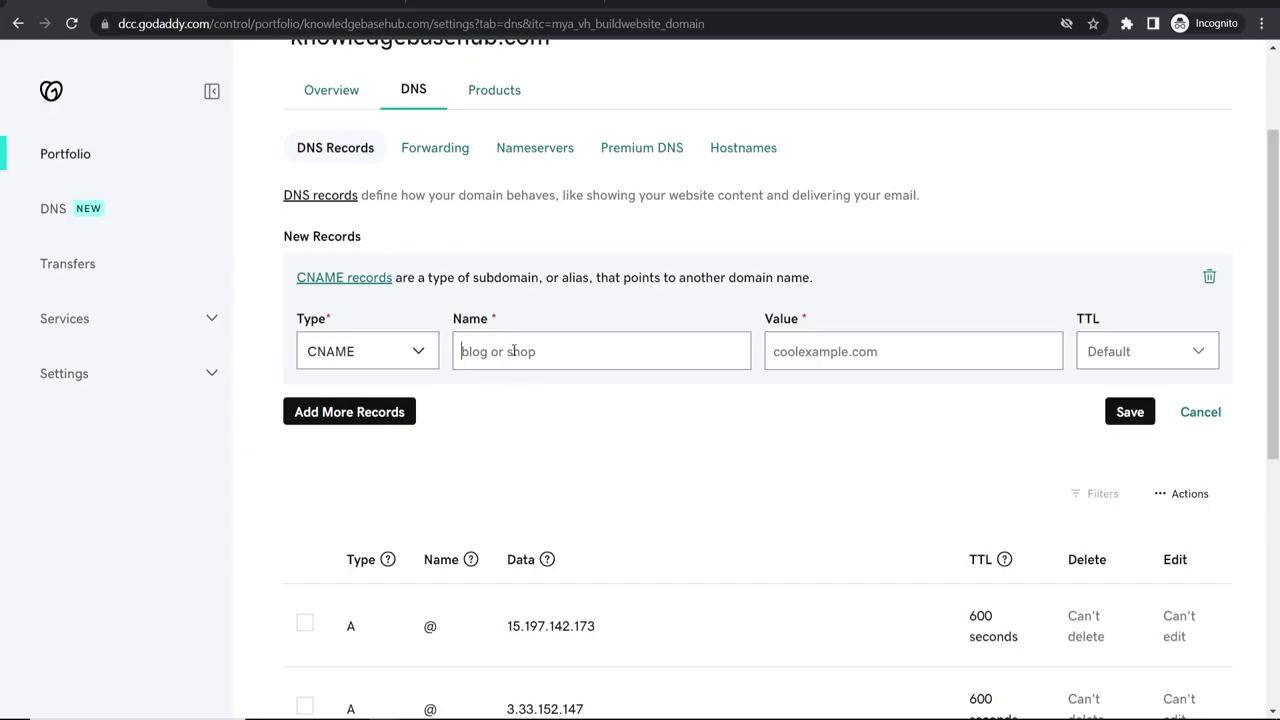
right_click(513, 350)
click(594, 481)
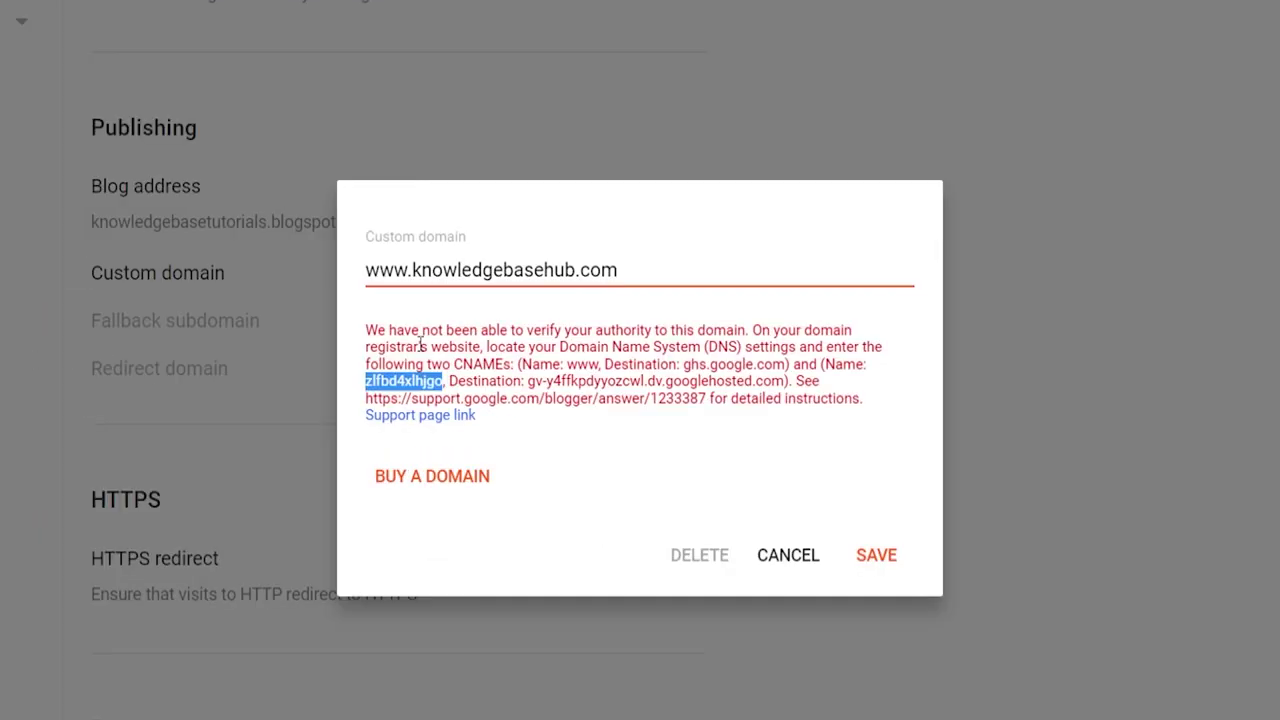
- Switch to Blogger and copy the second CNAME's googlehosted.com destination from the custom domain message
drag(448, 381, 787, 383)
click(527, 383)
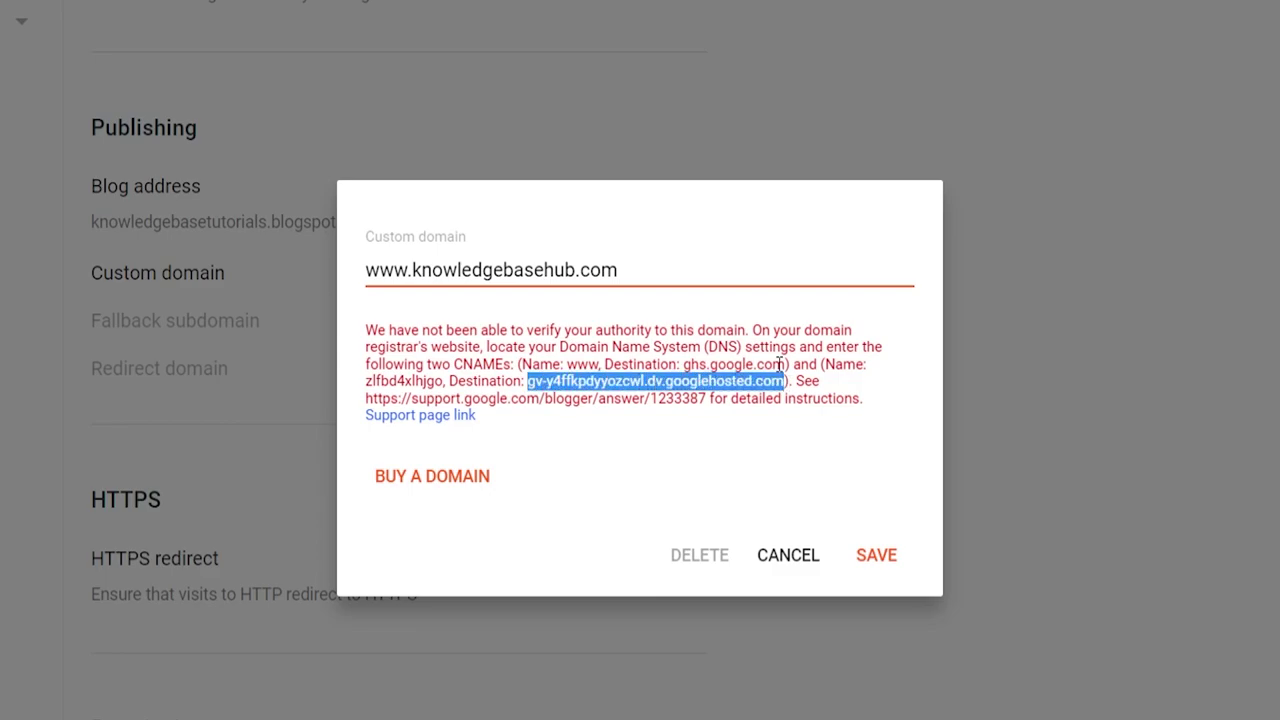
right_click(770, 378)
click(800, 393)
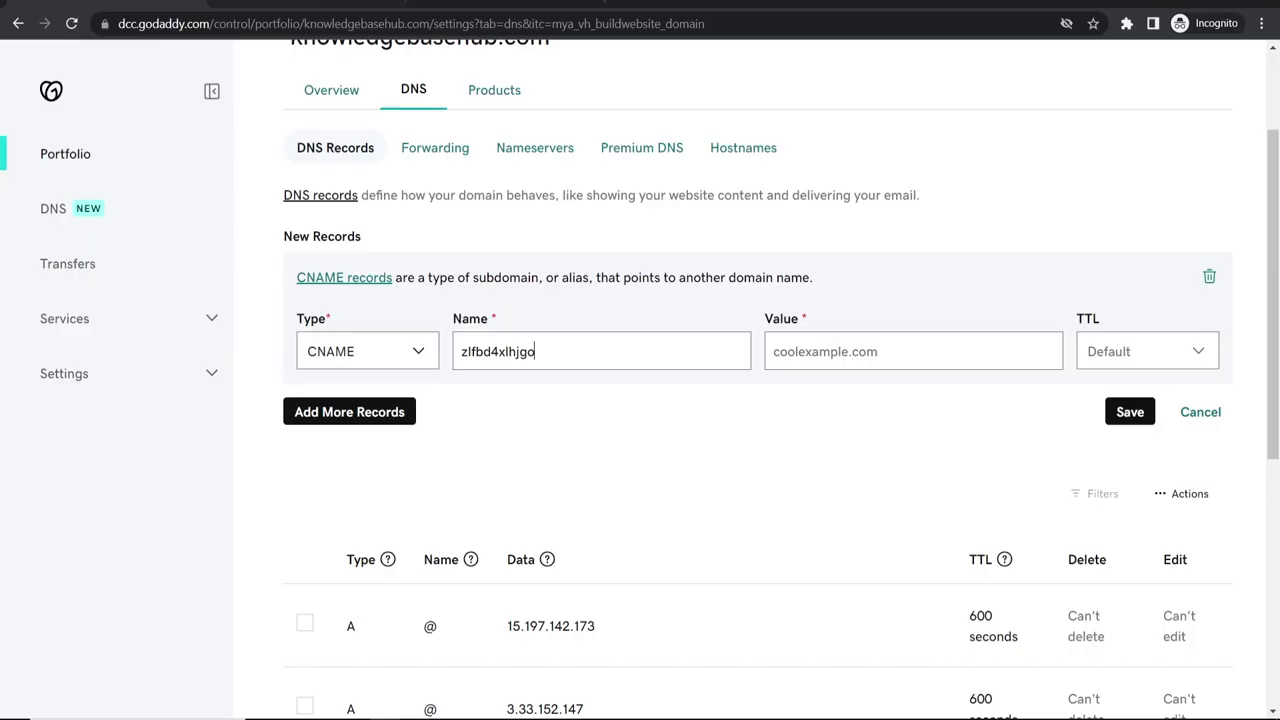
- In GoDaddy, paste the copied destination as the second CNAME record's value, save the record and dismiss the notification
click(857, 369)
right_click(857, 369)
click(899, 494)
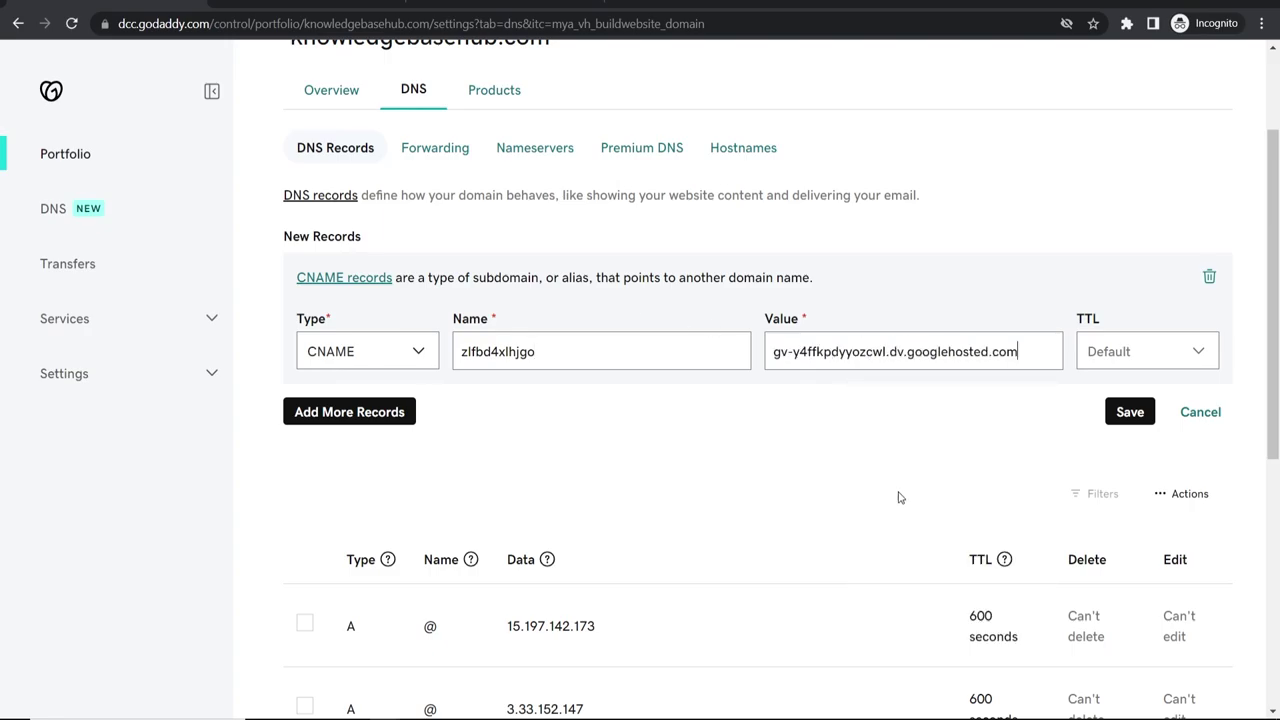
click(1131, 411)
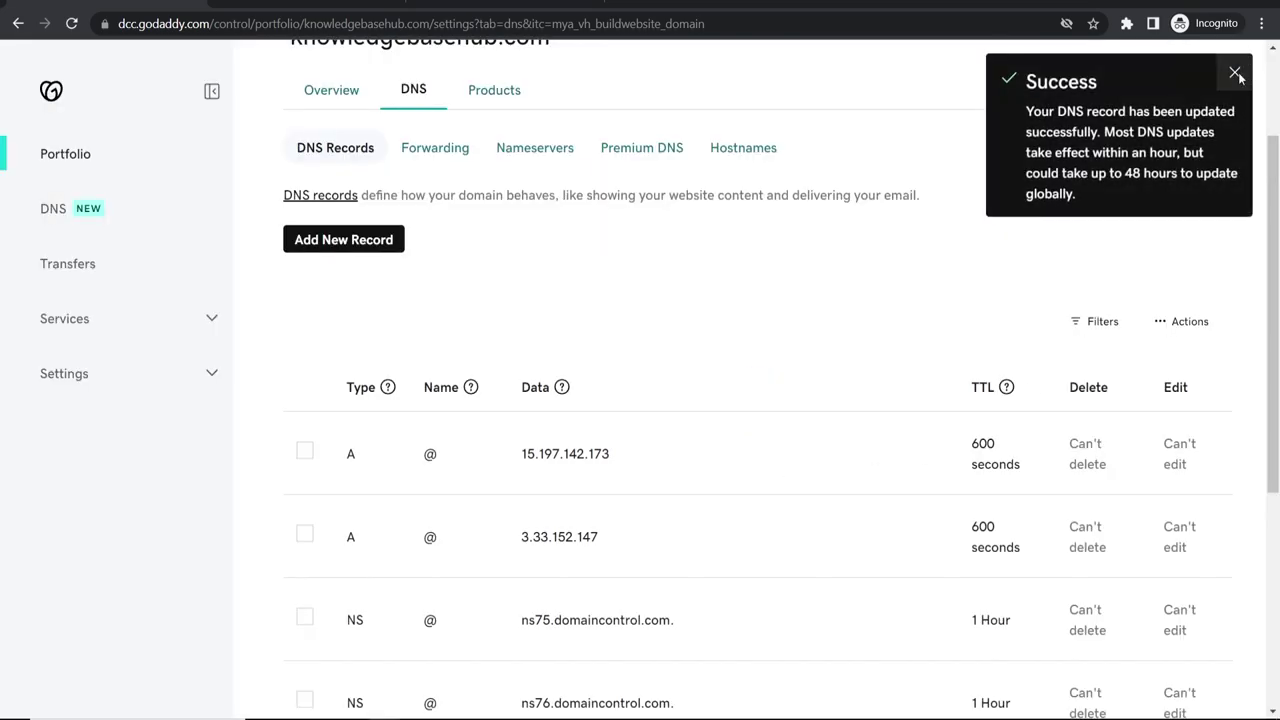
click(1237, 76)
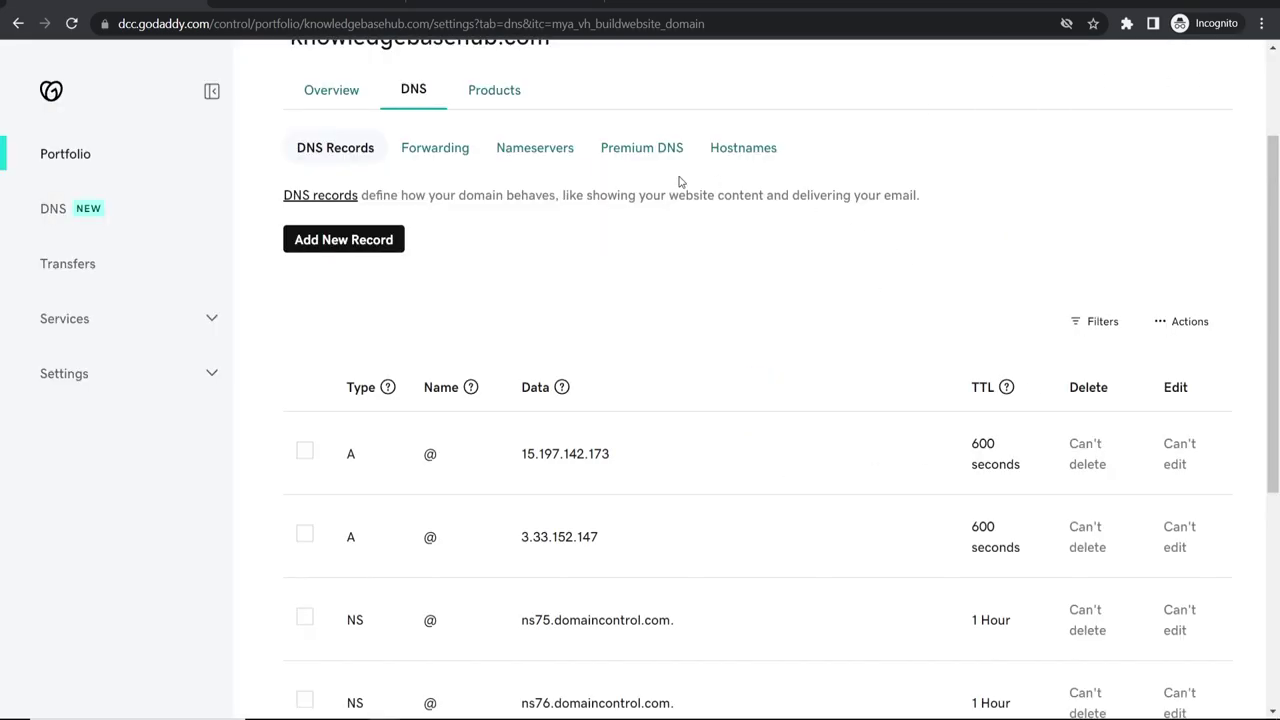
click(320, 4)
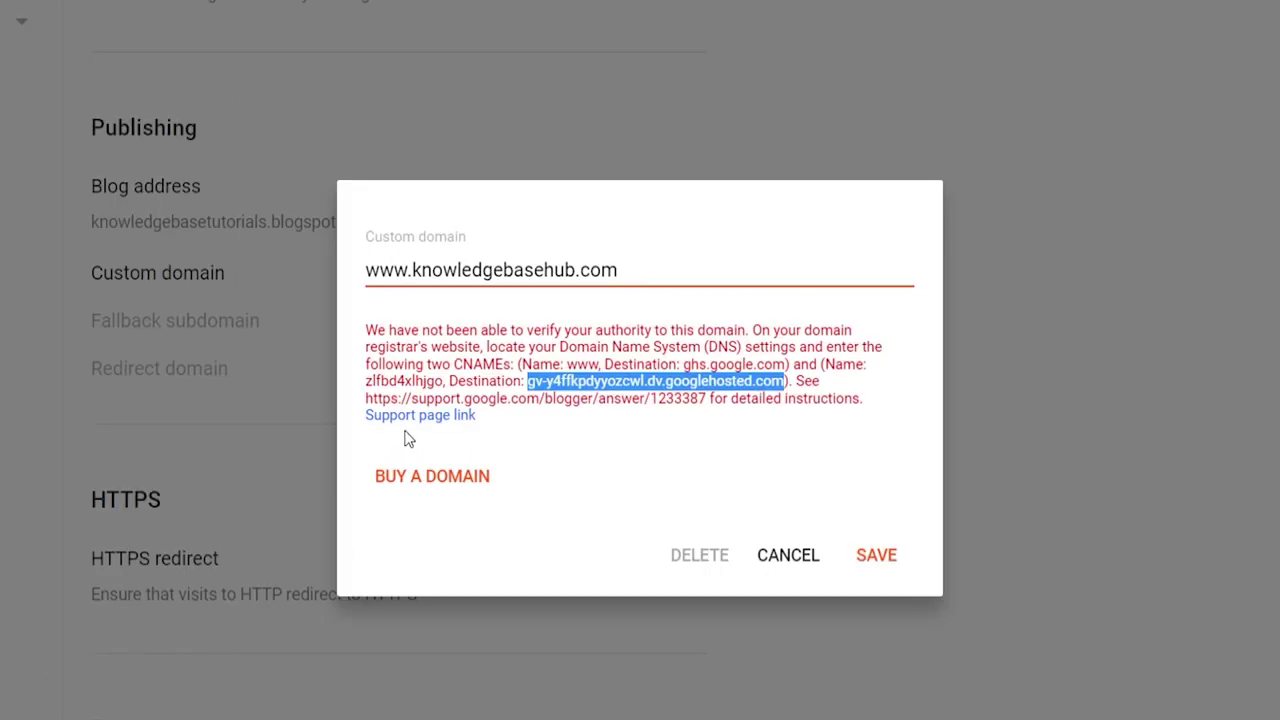
click(886, 563)
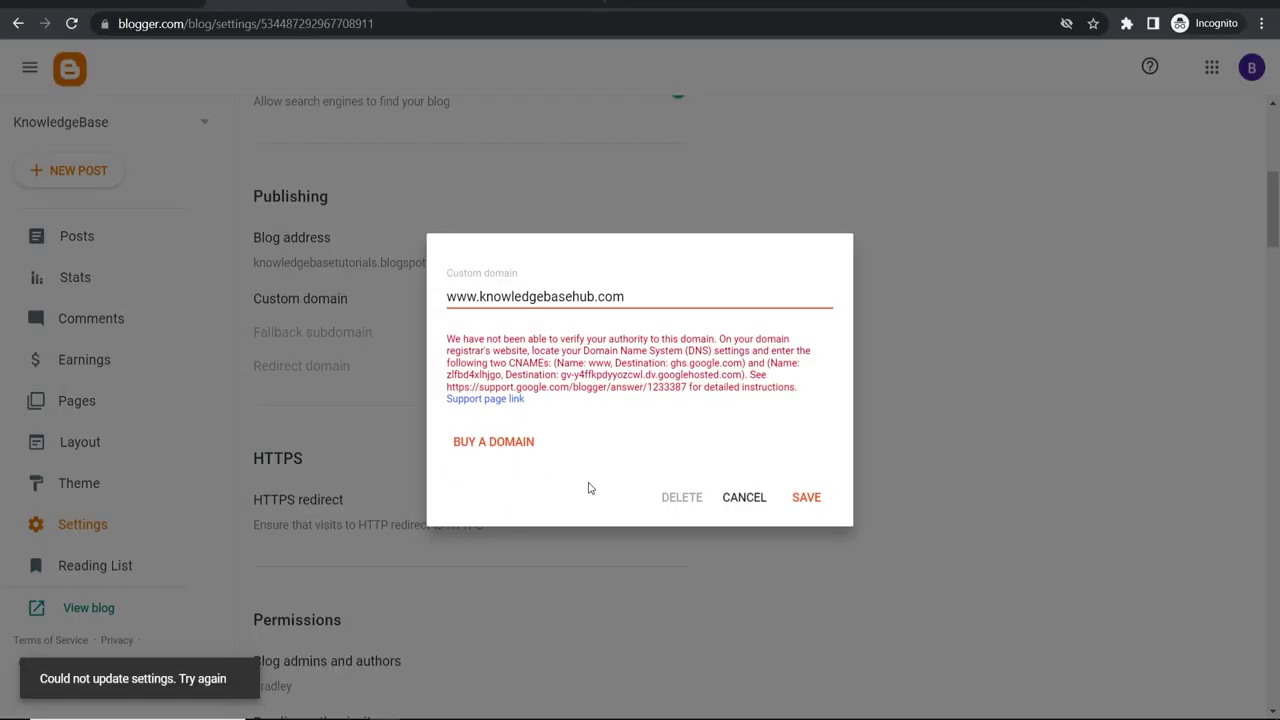
click(806, 497)
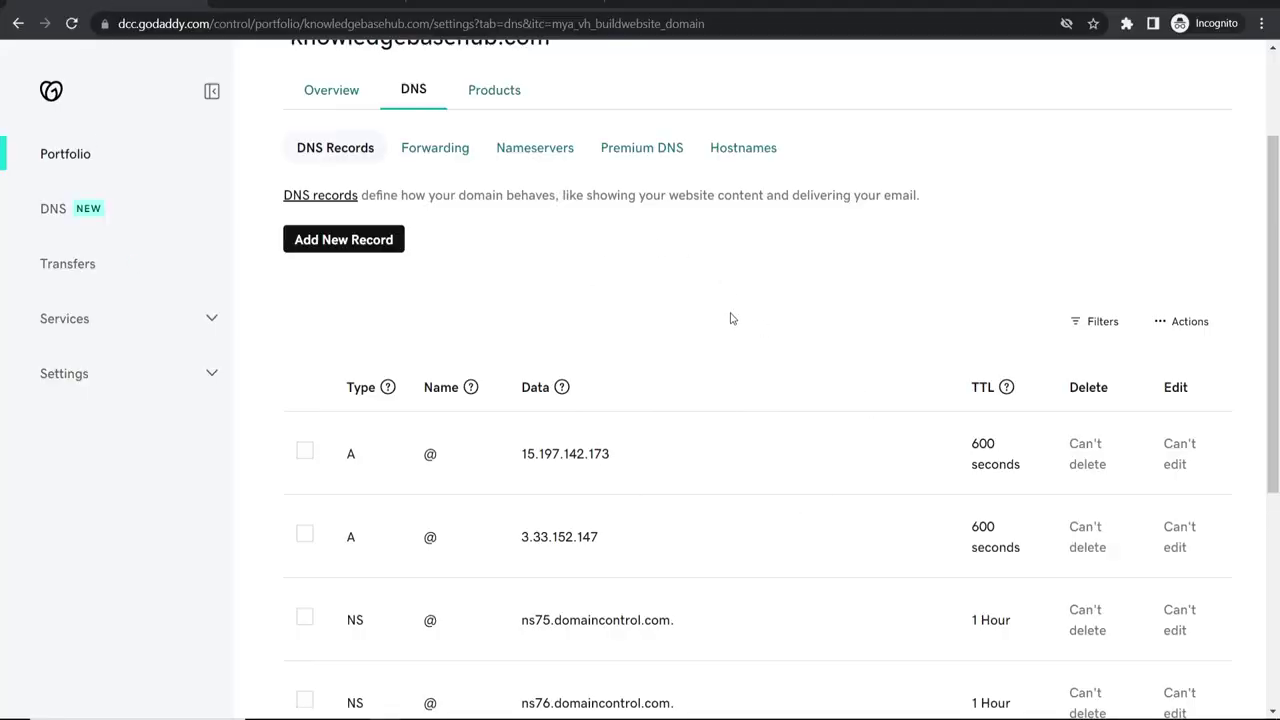
scroll(727, 322, down, 4)
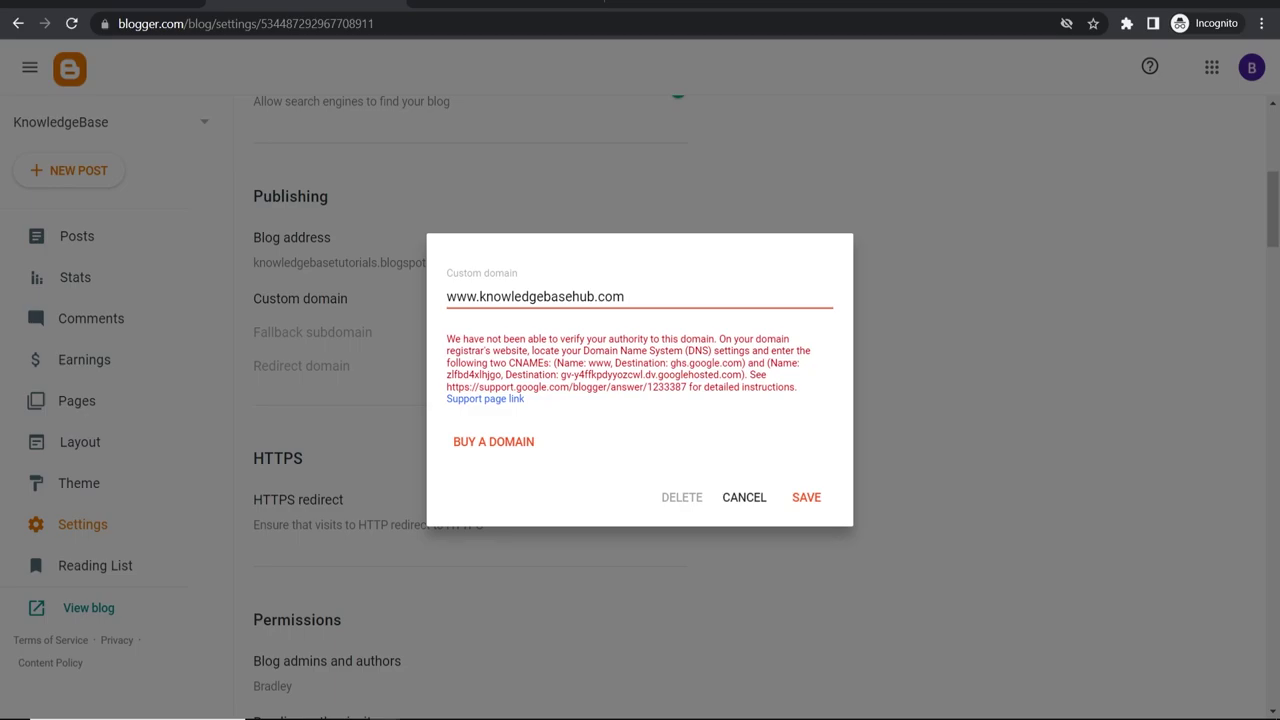
click(812, 497)
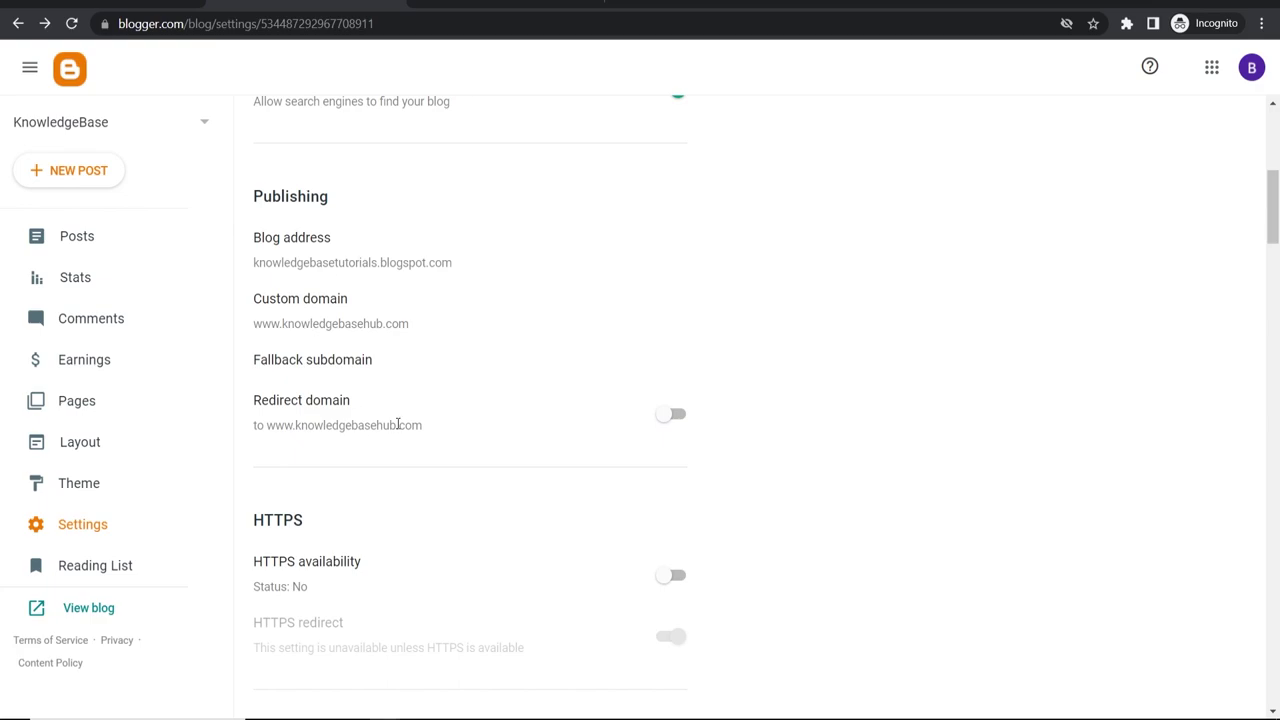
- Turn on Redirect domain and HTTPS availability for the blog
click(668, 415)
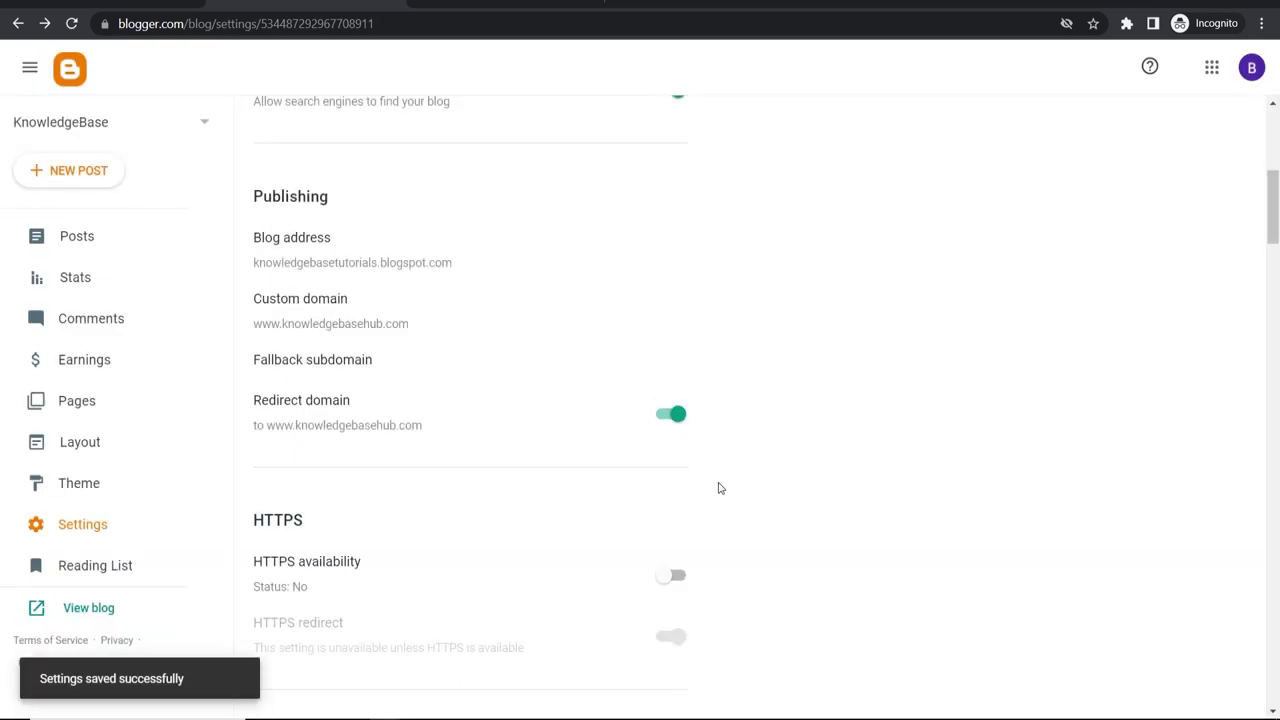
scroll(400, 487, down, 1)
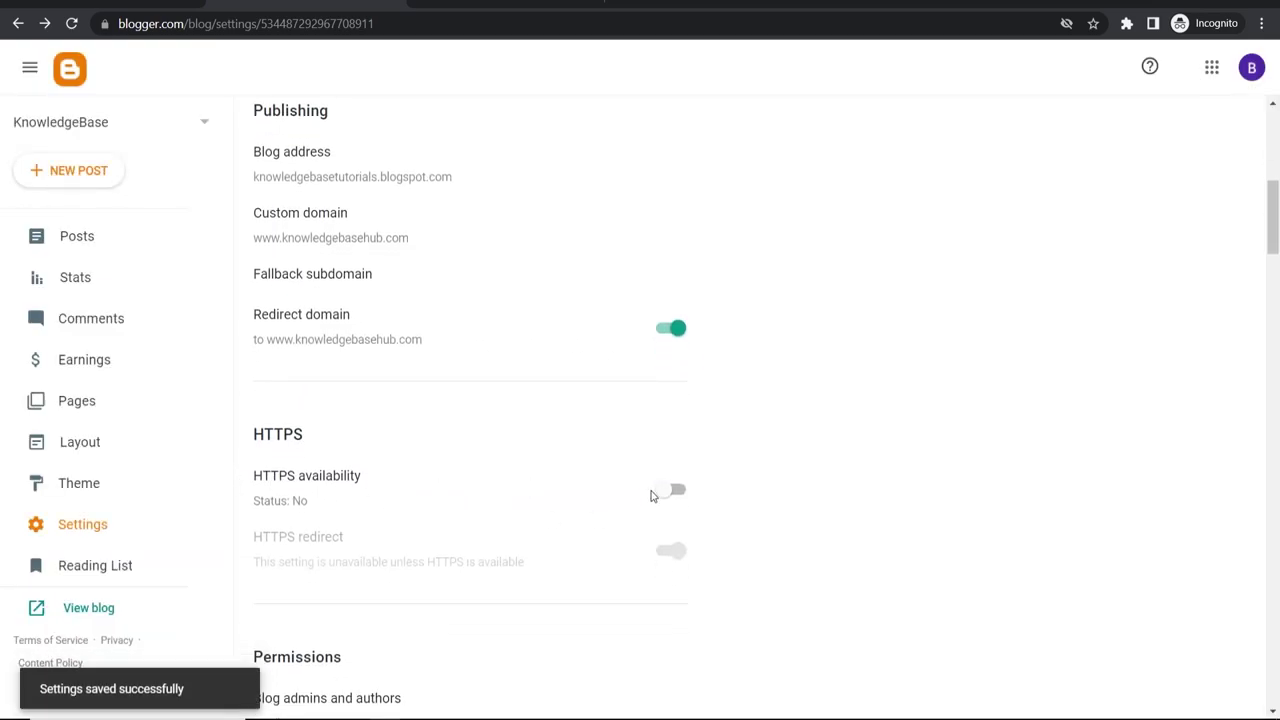
click(662, 490)
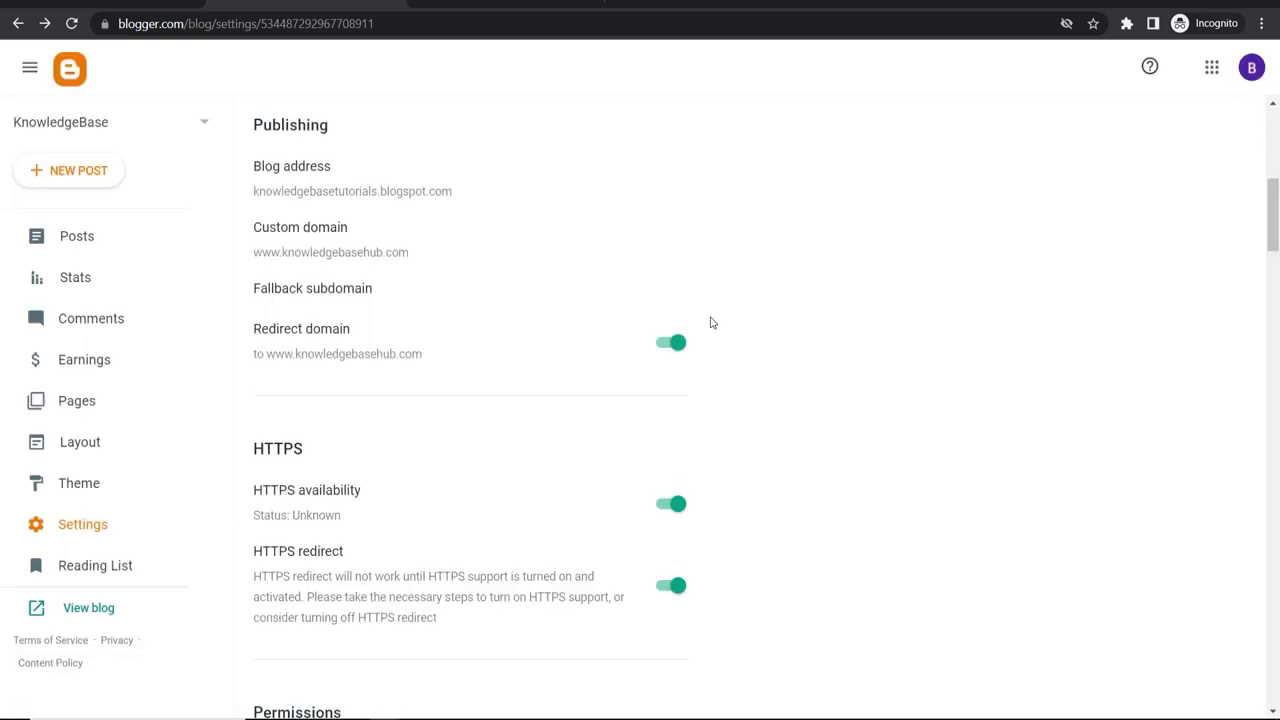
scroll(737, 377, up, 1)
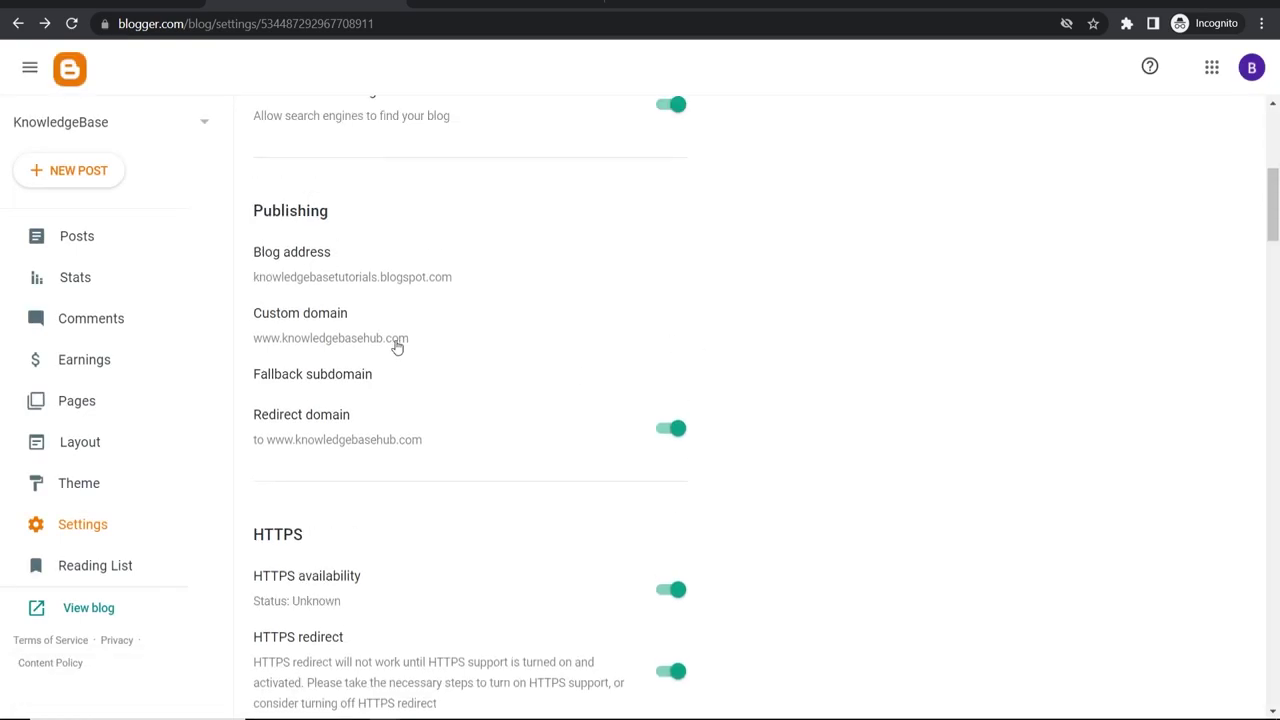
drag(404, 342, 243, 343)
right_click(265, 343)
click(307, 355)
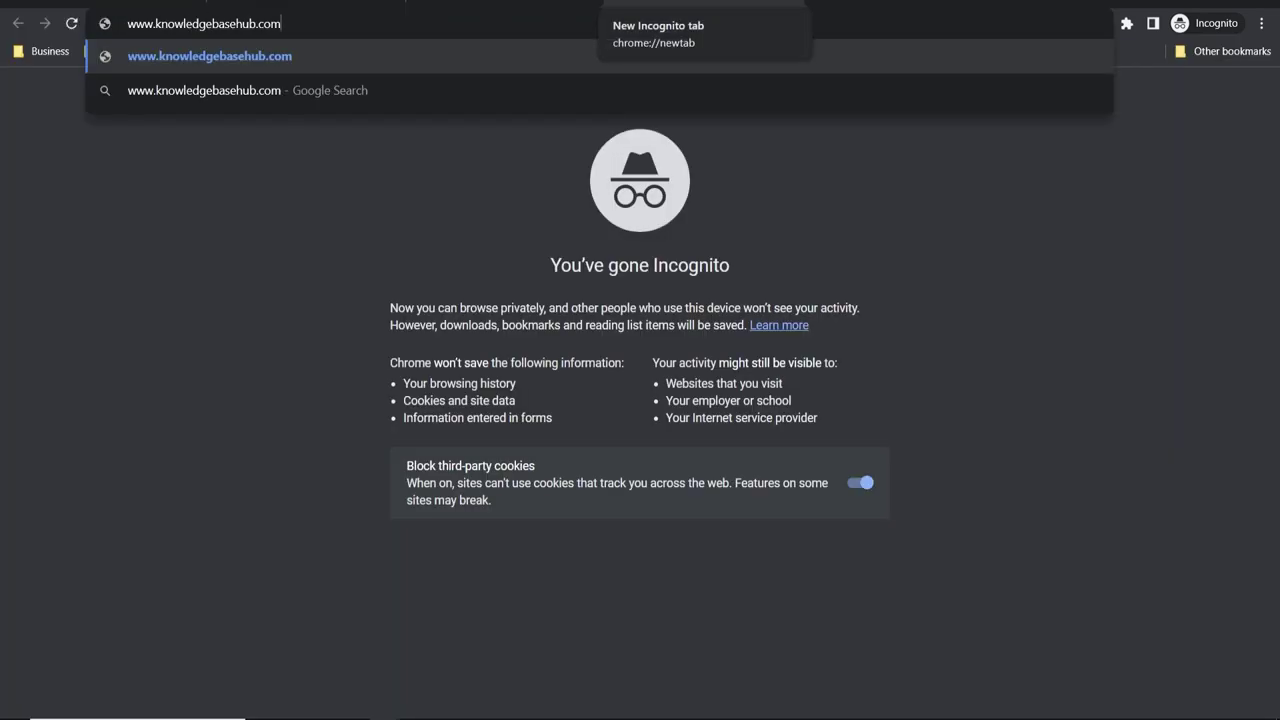
key(Return)
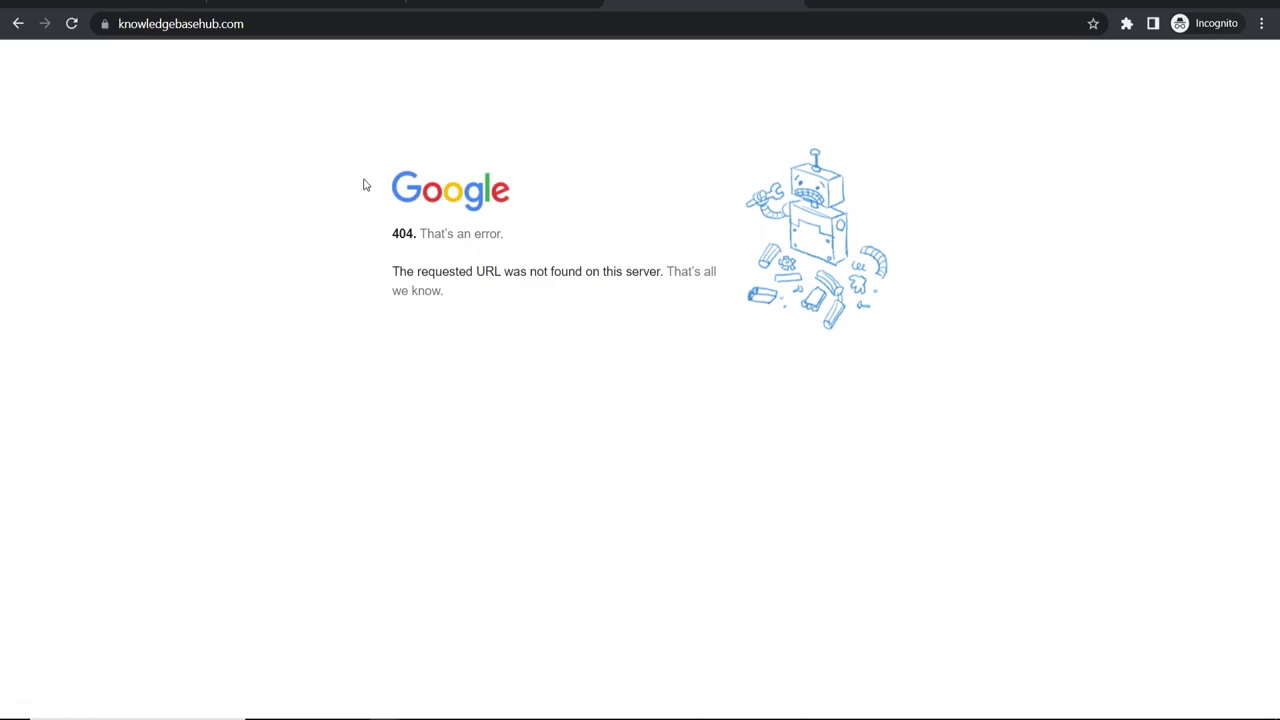
drag(363, 180, 651, 289)
click(642, 278)
key(super)
text(edge)
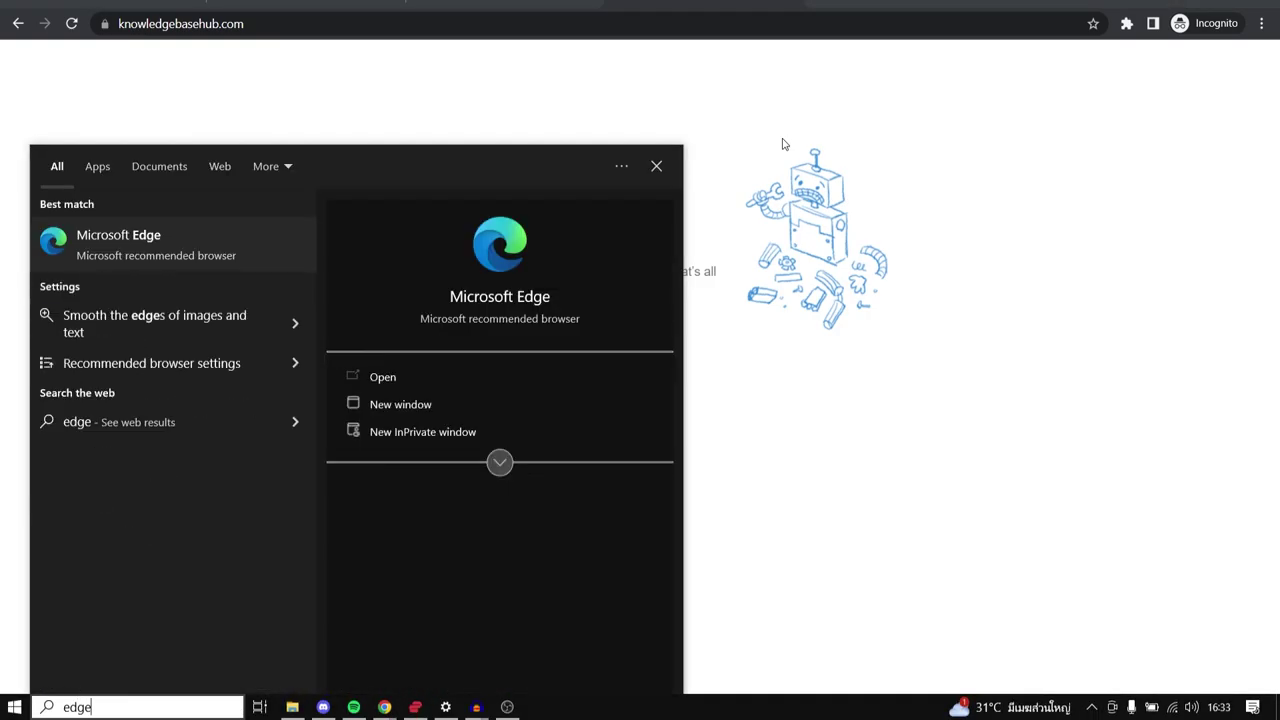
key(Return)
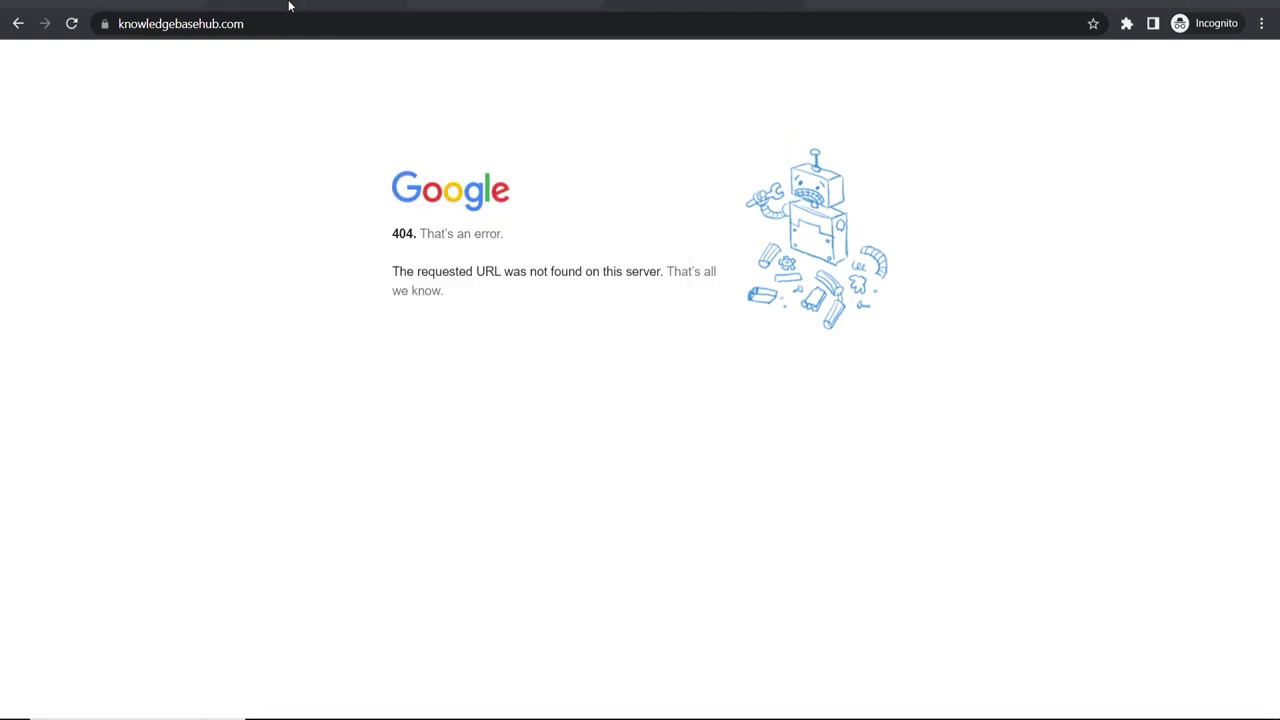
click(337, 29)
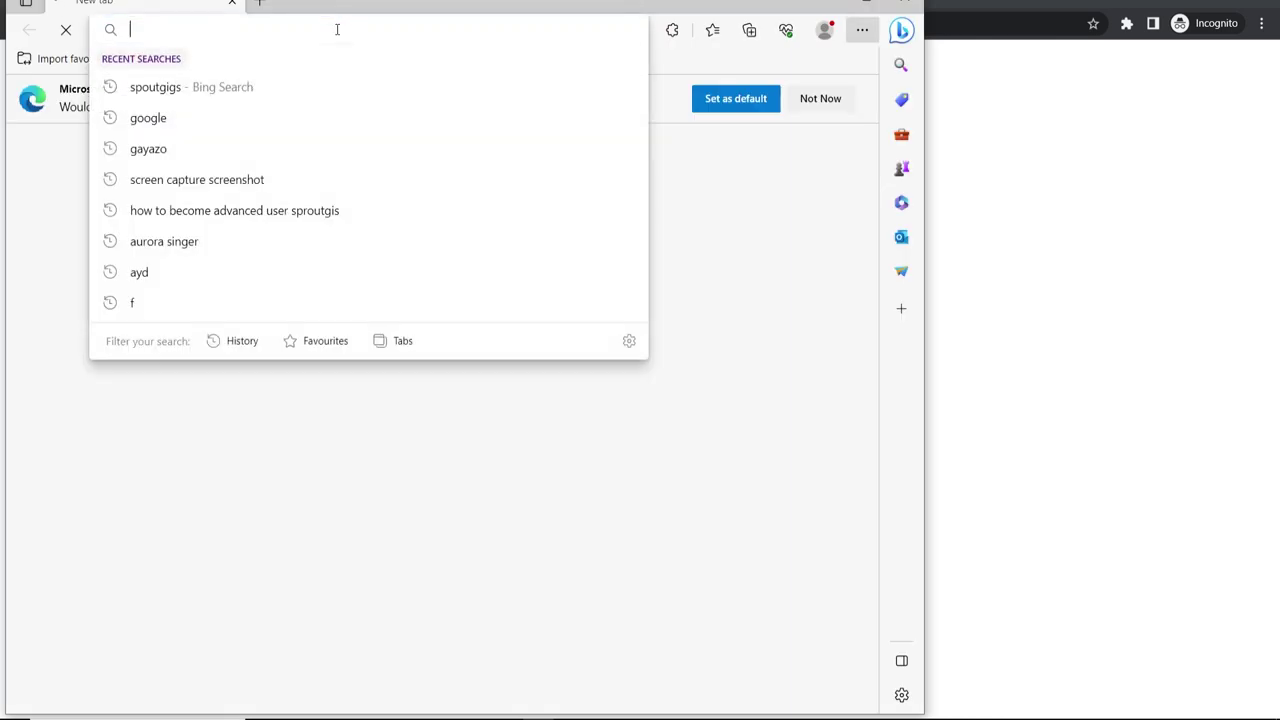
key(ctrl+v)
key(Return)
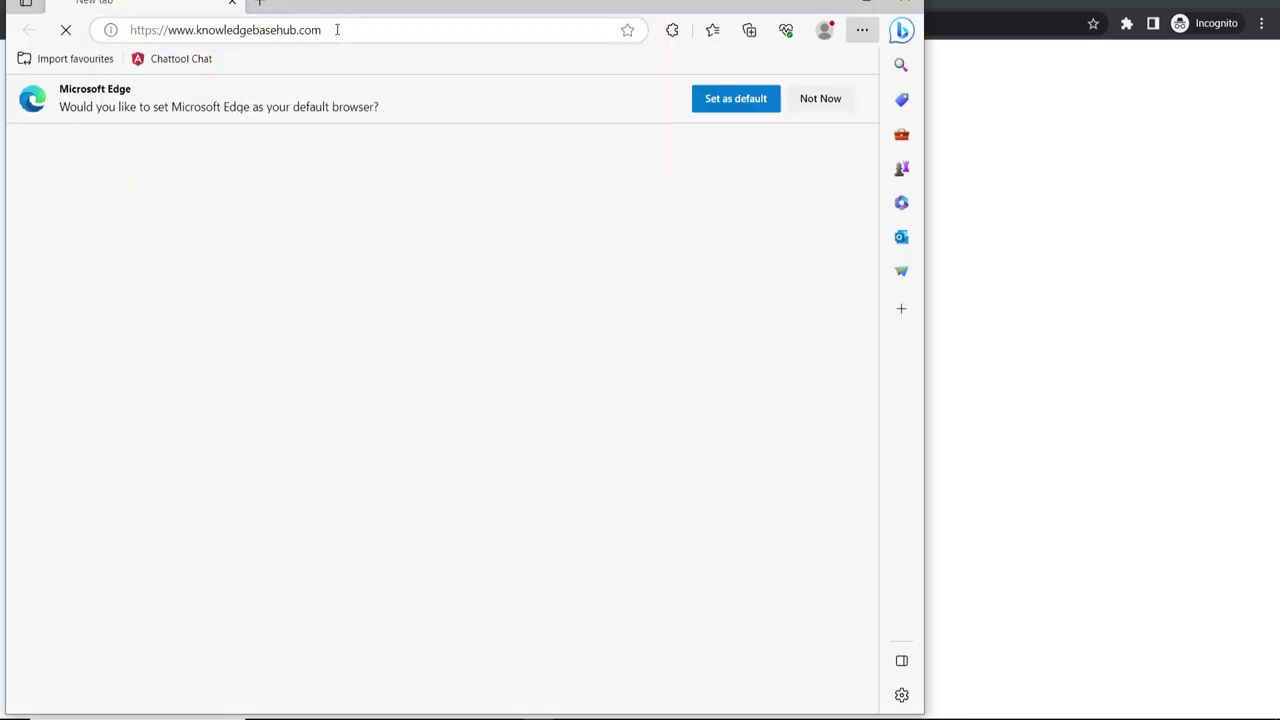
- Close Microsoft Edge, return to the blog's settings in Blogger and clear the text selection
click(905, 5)
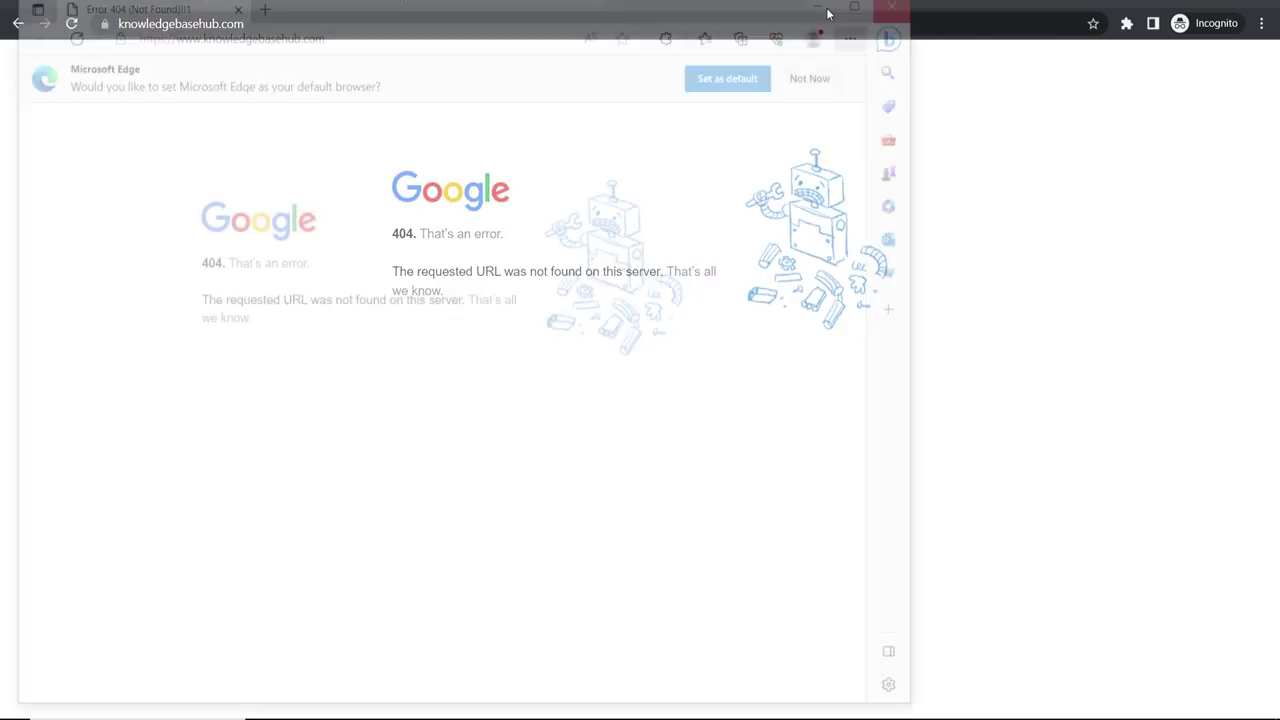
click(560, 12)
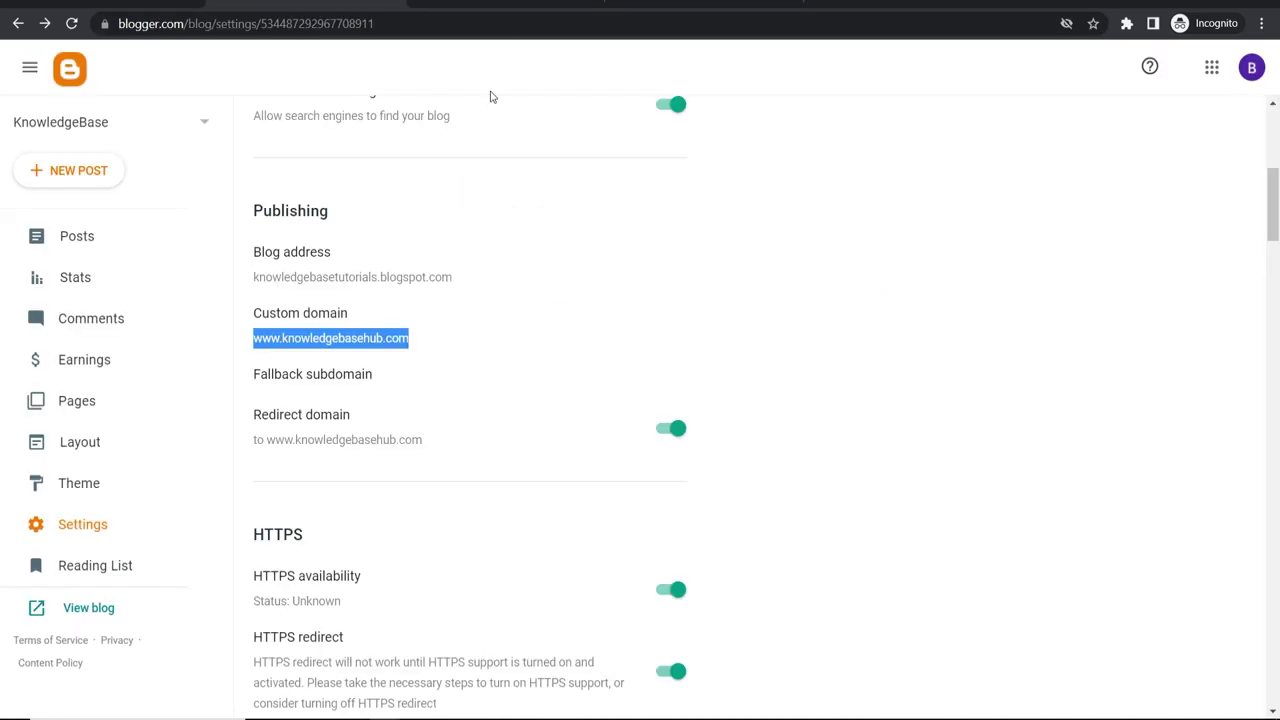
click(905, 244)
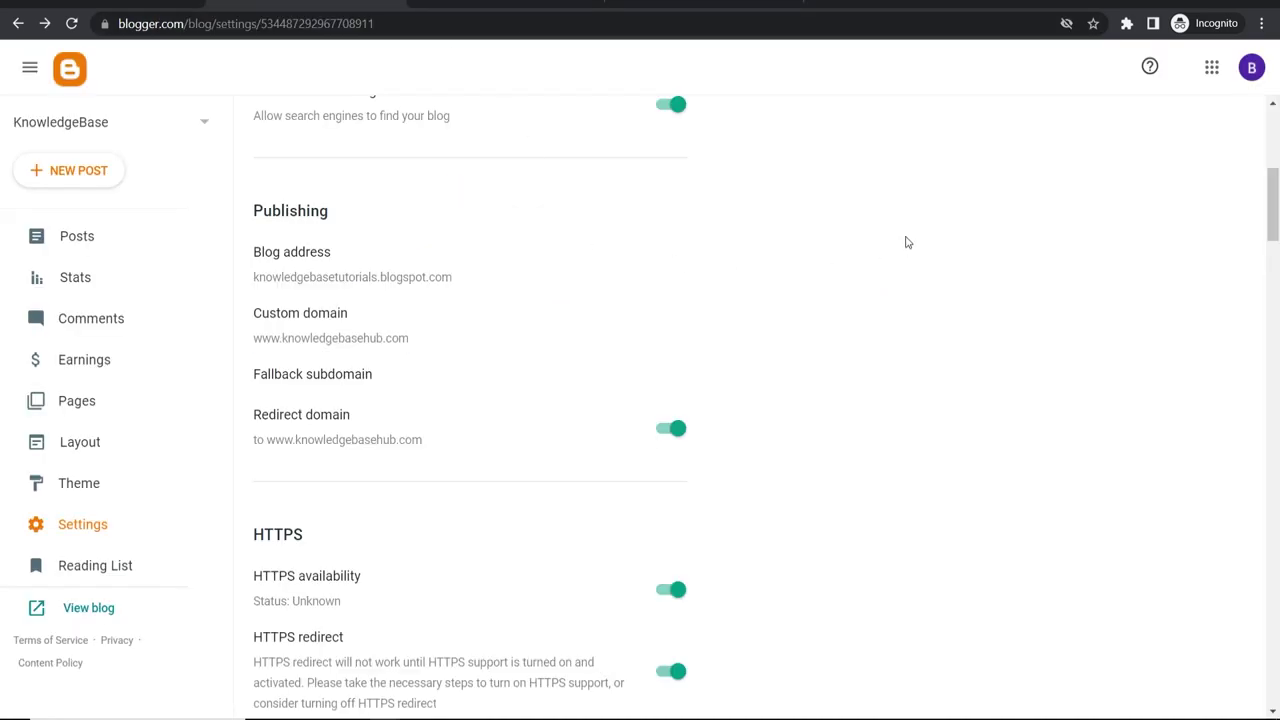